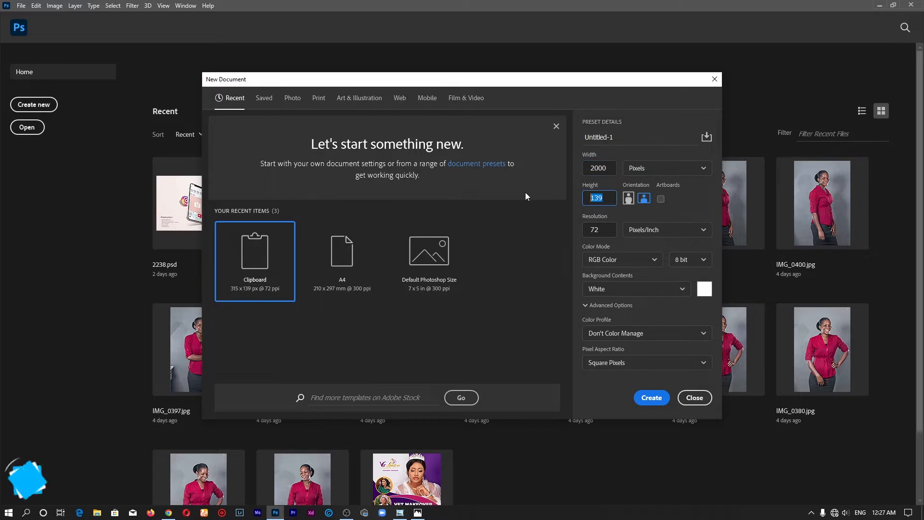
Create a new document with a height of 2000 pixels and a resolution of 300 pixels per inch.
{"action": "type", "text": "2000"}
{"action": "key", "text": "Tab"}
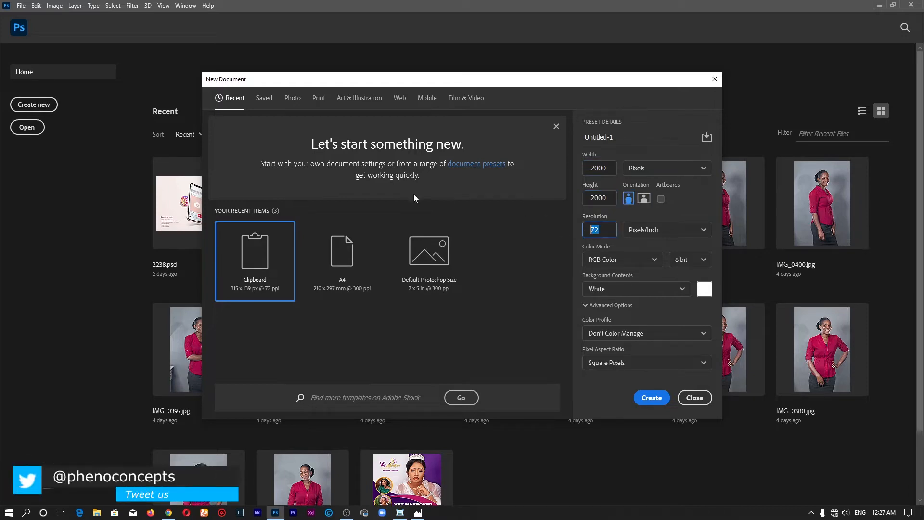
{"action": "type", "text": "300"}
{"action": "left_click", "coordinate": [650, 398]}
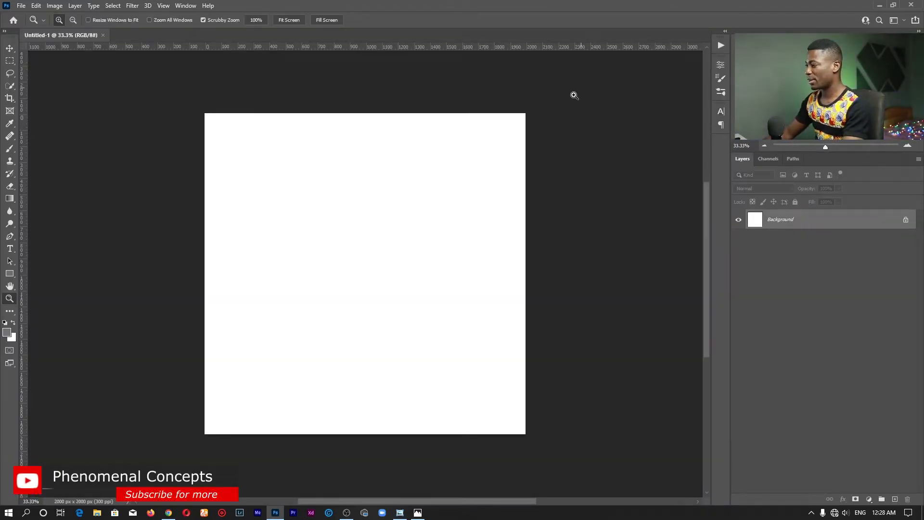
Switch to the Photos app and open the IMG_0395.gif photo from there in Adobe Photoshop 2021.
{"action": "left_click", "coordinate": [417, 512]}
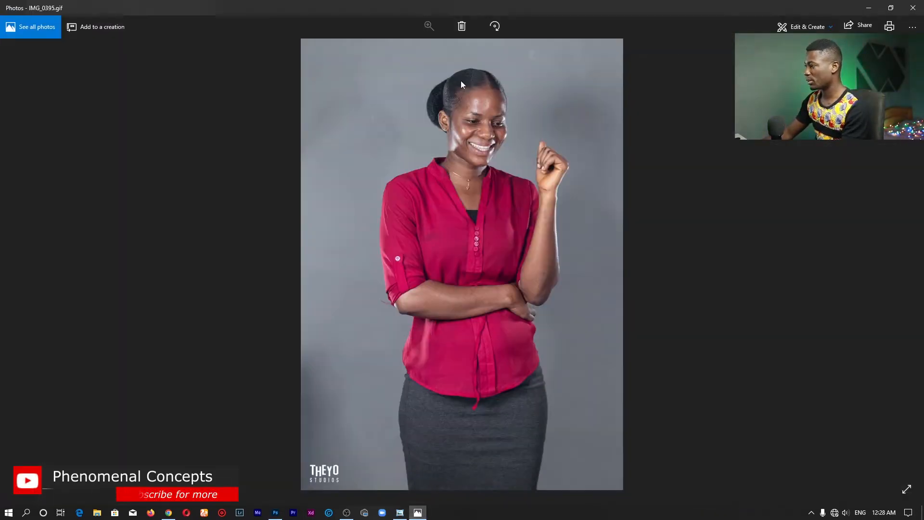
{"action": "right_click", "coordinate": [476, 189]}
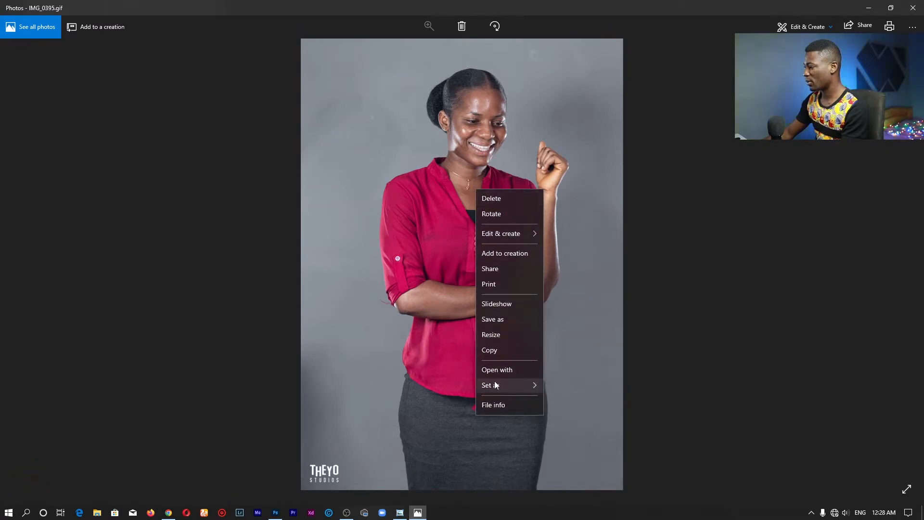
{"action": "mouse_move", "coordinate": [501, 384]}
{"action": "left_click", "coordinate": [519, 370]}
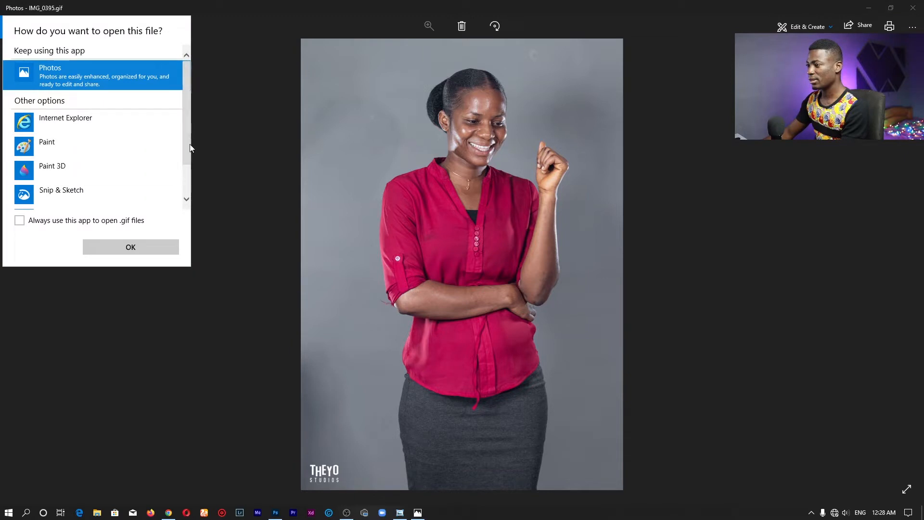
{"action": "scroll", "coordinate": [96, 183], "scroll_direction": "down", "scroll_amount": 2}
{"action": "scroll", "coordinate": [103, 195], "scroll_direction": "up", "scroll_amount": 1}
{"action": "scroll", "coordinate": [132, 194], "scroll_direction": "down", "scroll_amount": 4}
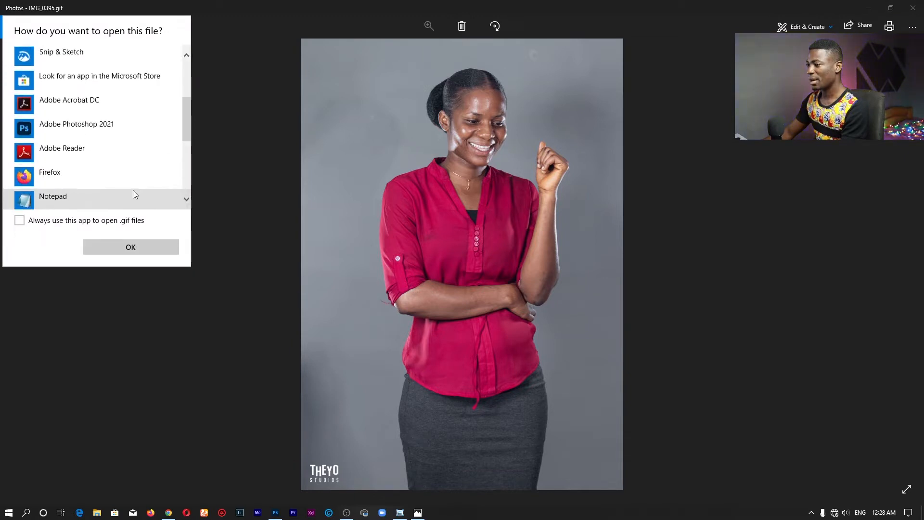
{"action": "left_click", "coordinate": [129, 54]}
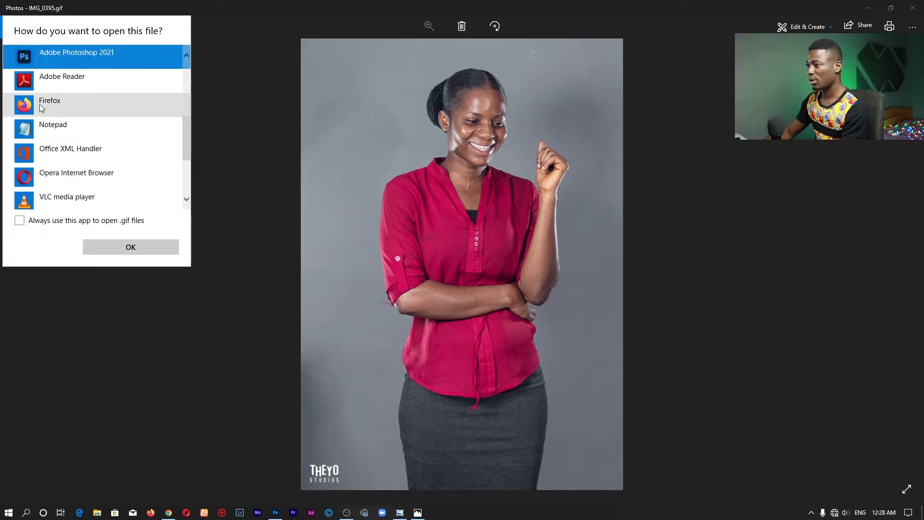
{"action": "left_click", "coordinate": [114, 245]}
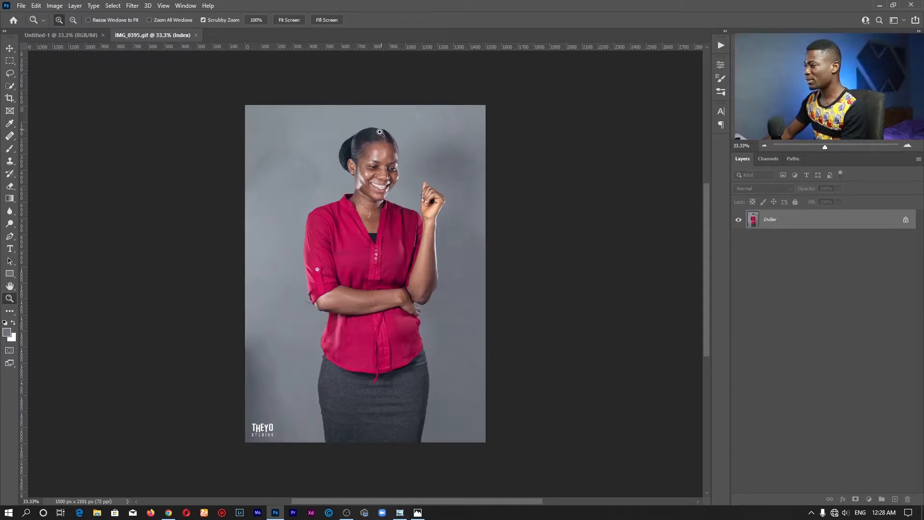
Activate the Quick Selection tool in the IMG_0395.gif document, and close that document.
{"action": "key", "text": "w"}
{"action": "right_click", "coordinate": [10, 86]}
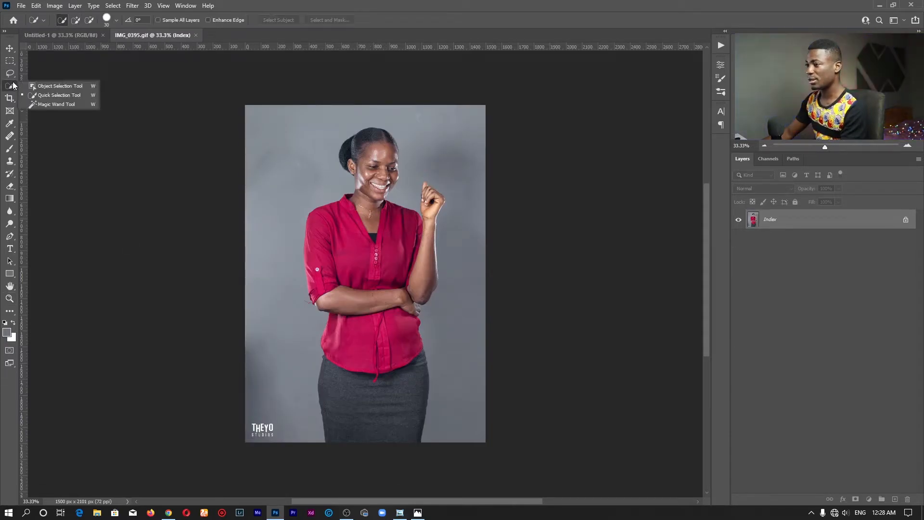
{"action": "left_click", "coordinate": [57, 94]}
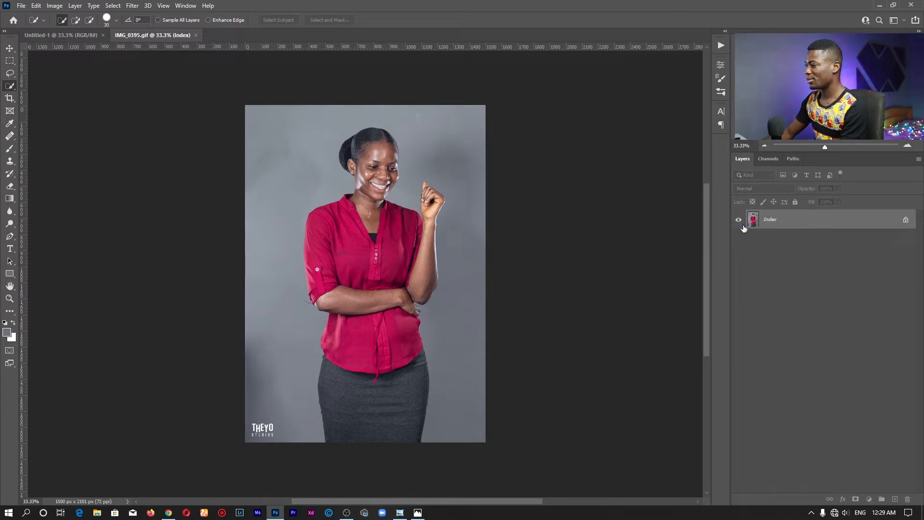
{"action": "key", "text": "ctrl+w"}
Place the IMG_0395 photo from the Documents folder in File Explorer into the blank Untitled-1 document at its default fit.
{"action": "left_click", "coordinate": [96, 512]}
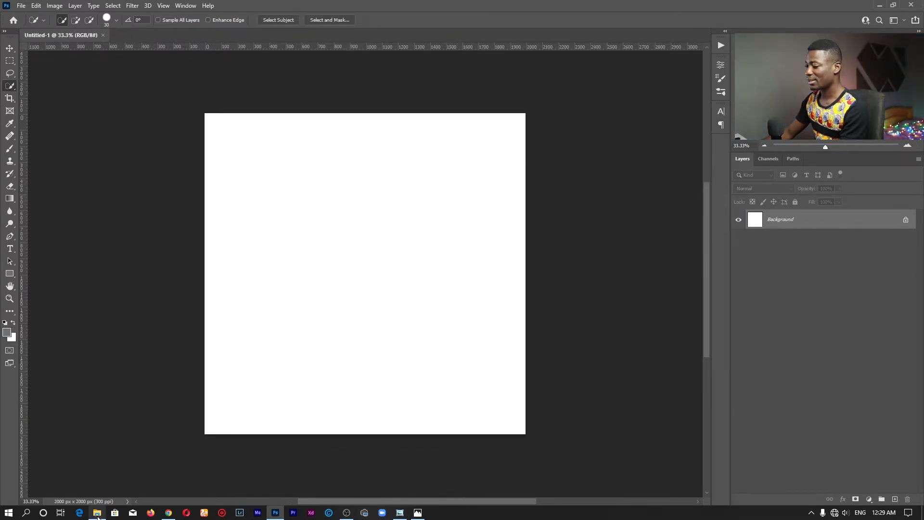
{"action": "double_click", "coordinate": [418, 120]}
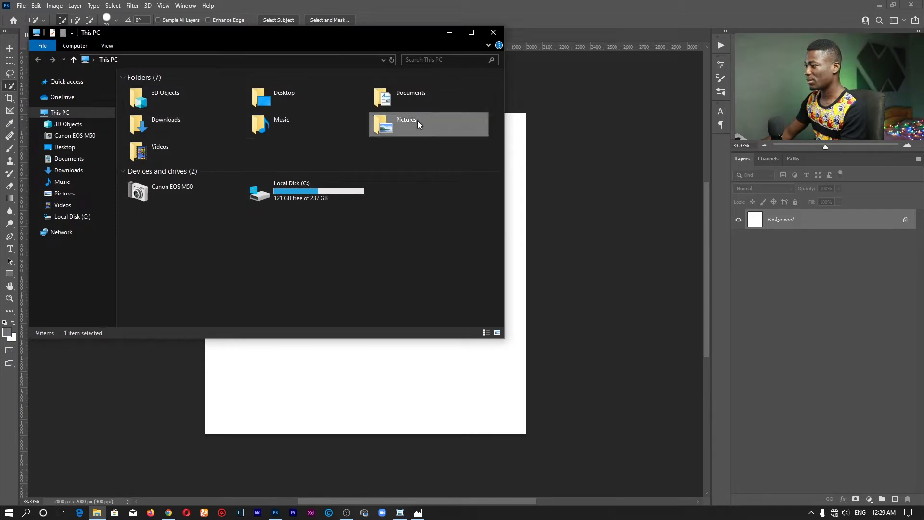
{"action": "scroll", "coordinate": [363, 246], "scroll_direction": "down", "scroll_amount": 5}
{"action": "scroll", "coordinate": [364, 244], "scroll_direction": "up", "scroll_amount": 10}
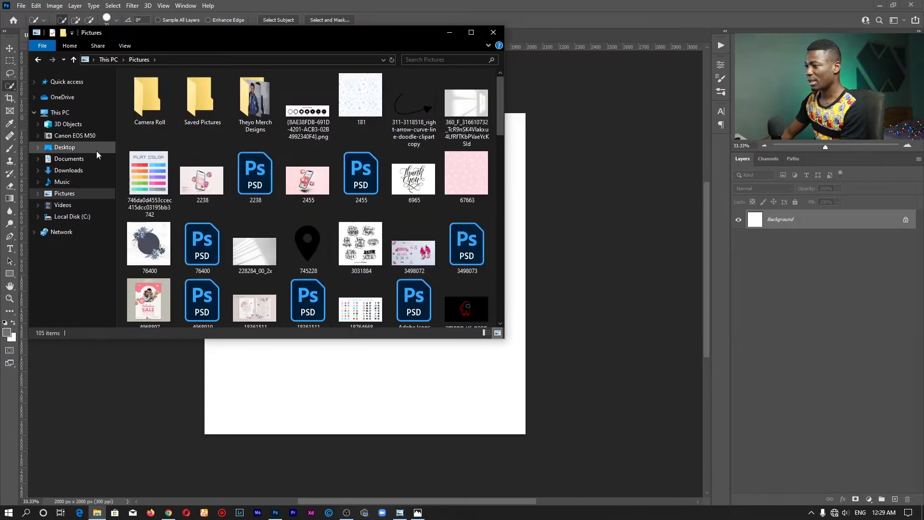
{"action": "left_click", "coordinate": [68, 158]}
{"action": "scroll", "coordinate": [277, 216], "scroll_direction": "down", "scroll_amount": 3}
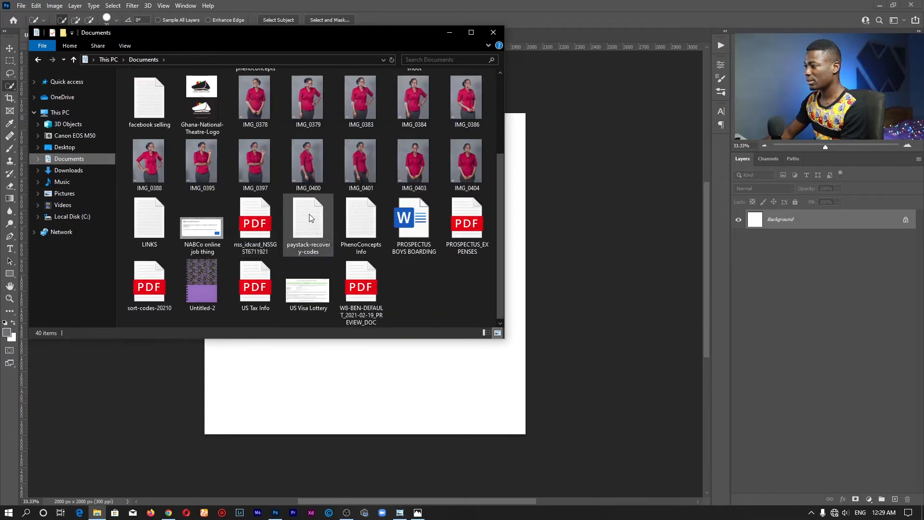
{"action": "double_click", "coordinate": [202, 160]}
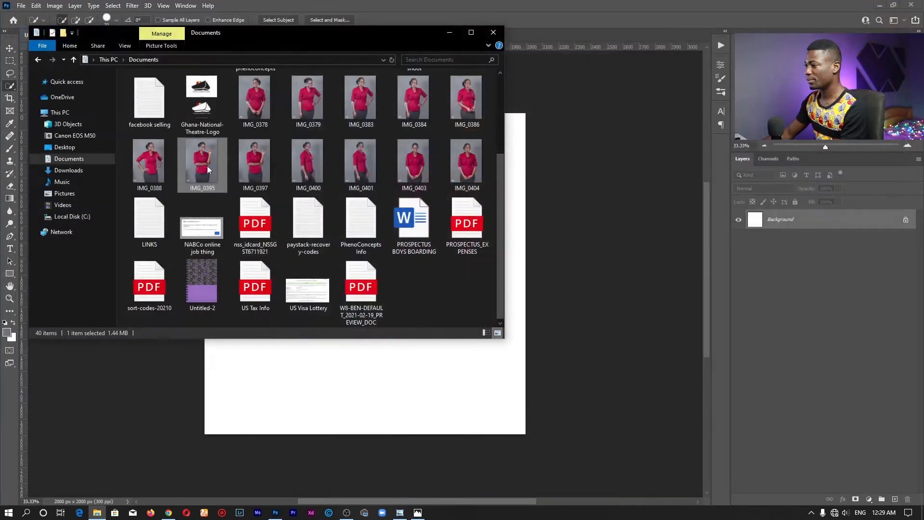
{"action": "left_click_drag", "start_coordinate": [207, 166], "coordinate": [336, 396]}
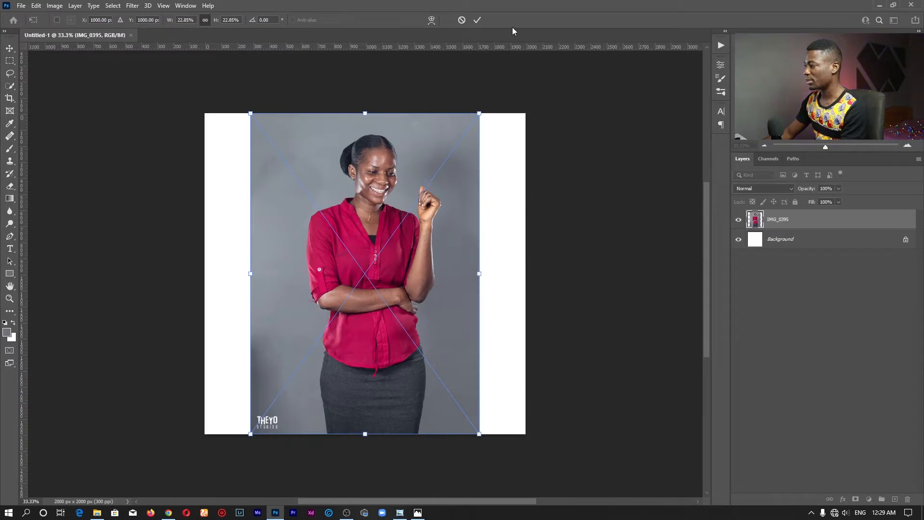
{"action": "left_click", "coordinate": [478, 20]}
Rasterize the placed IMG_0395 layer.
{"action": "key", "text": "w"}
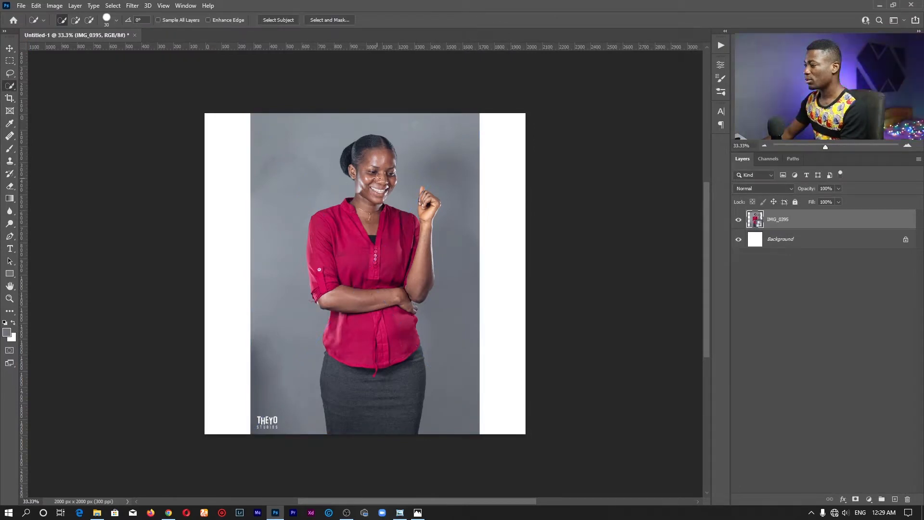
{"action": "key", "text": "v"}
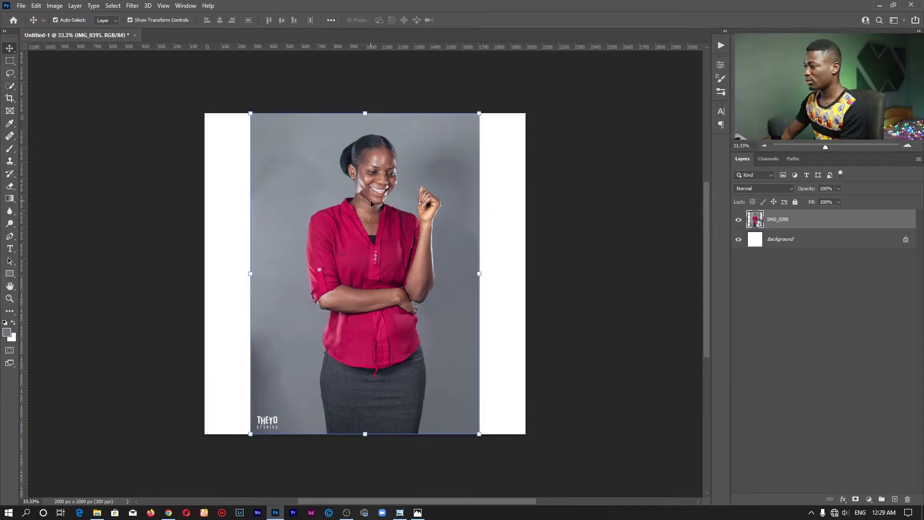
{"action": "right_click", "coordinate": [790, 222]}
{"action": "left_click", "coordinate": [804, 267]}
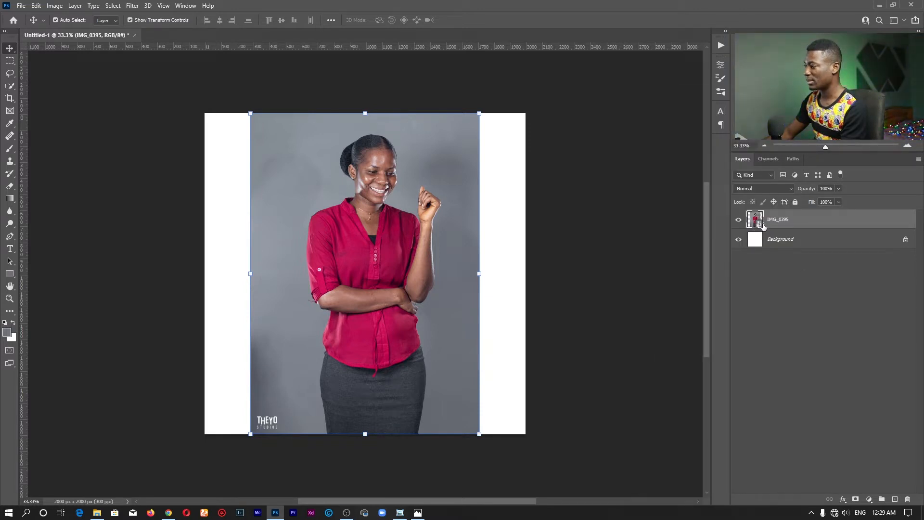
{"action": "right_click", "coordinate": [789, 220]}
{"action": "left_click", "coordinate": [811, 266]}
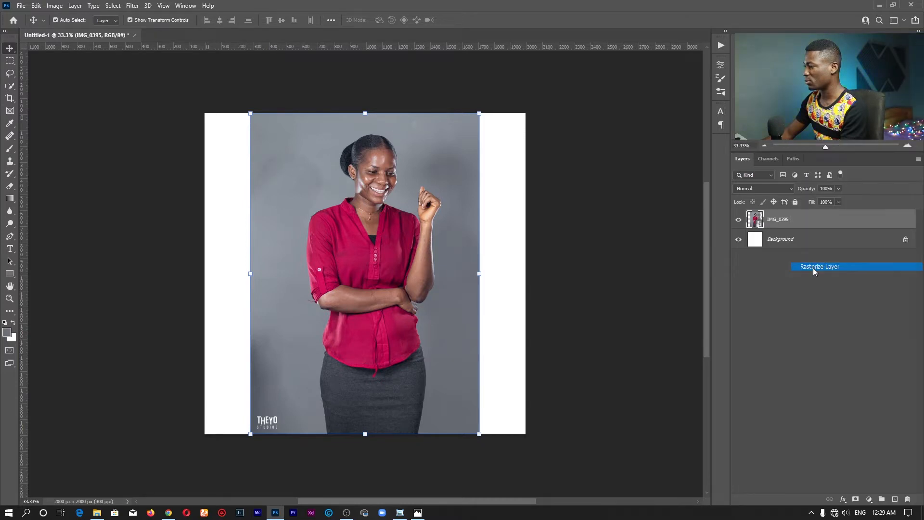
Select the woman in the photo automatically using the Quick Selection tool's Select Subject function.
{"action": "key", "text": "w"}
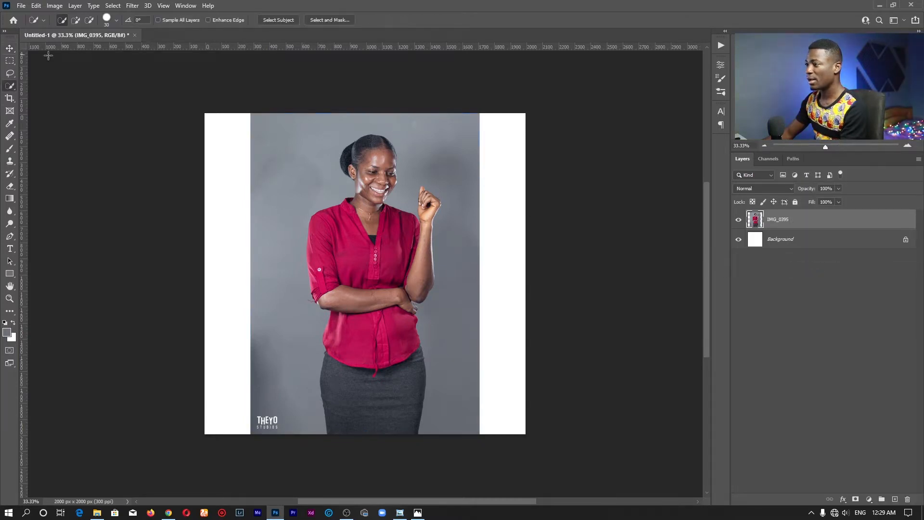
{"action": "right_click", "coordinate": [9, 87]}
{"action": "left_click", "coordinate": [54, 98]}
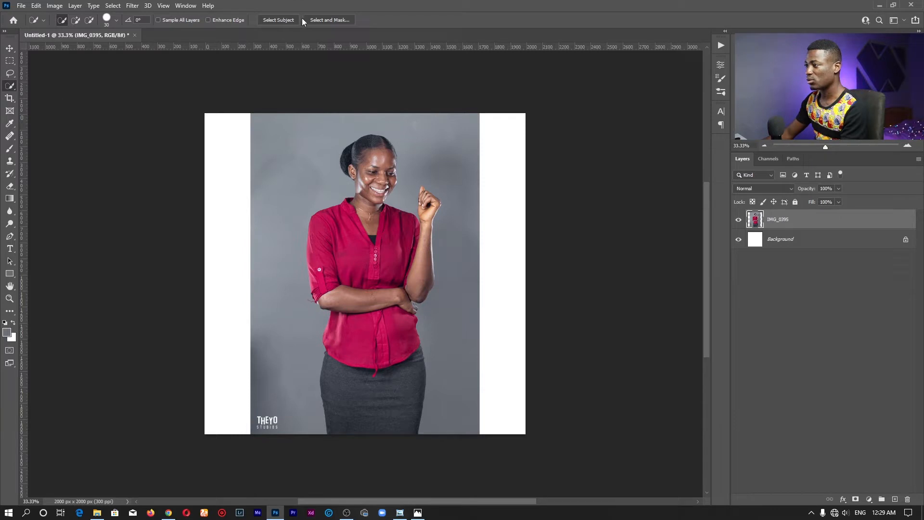
{"action": "left_click", "coordinate": [279, 20]}
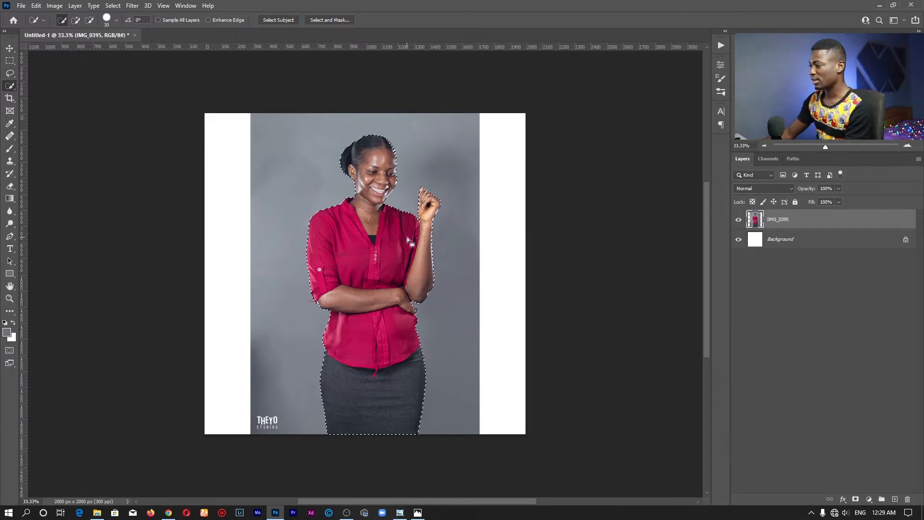
Zoom in closely on the unselected fingers beneath the bent elbow, with the Quick Selection tool active.
{"action": "key", "text": "z"}
{"action": "left_click_drag", "start_coordinate": [433, 317], "coordinate": [430, 309]}
{"action": "left_click", "coordinate": [429, 308]}
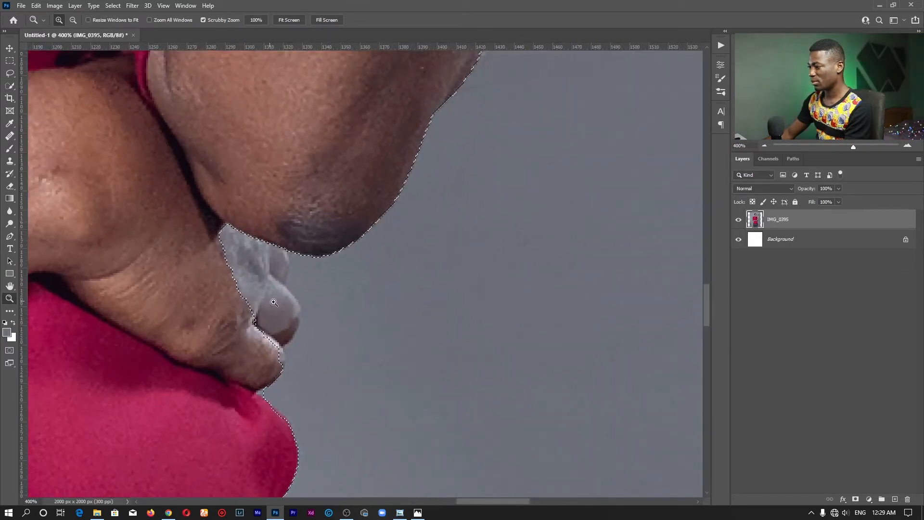
{"action": "left_click_drag", "start_coordinate": [272, 301], "coordinate": [266, 275]}
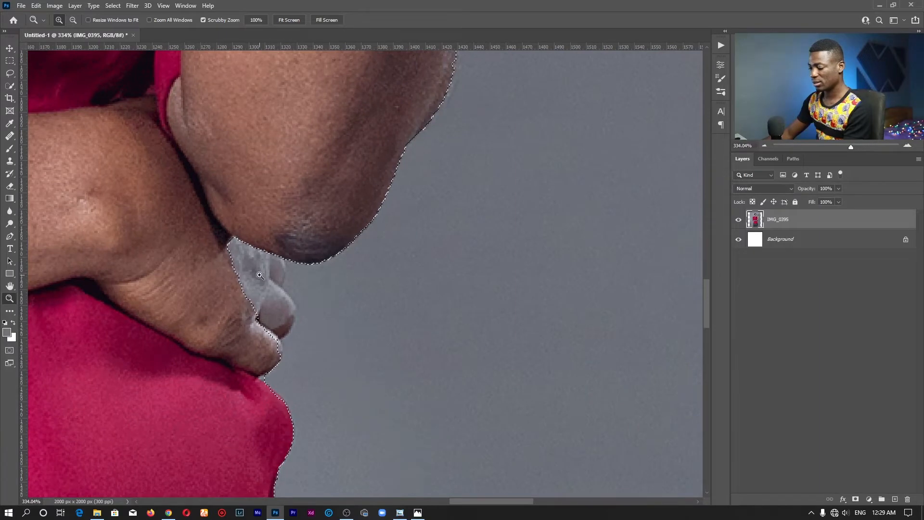
{"action": "key", "text": "w"}
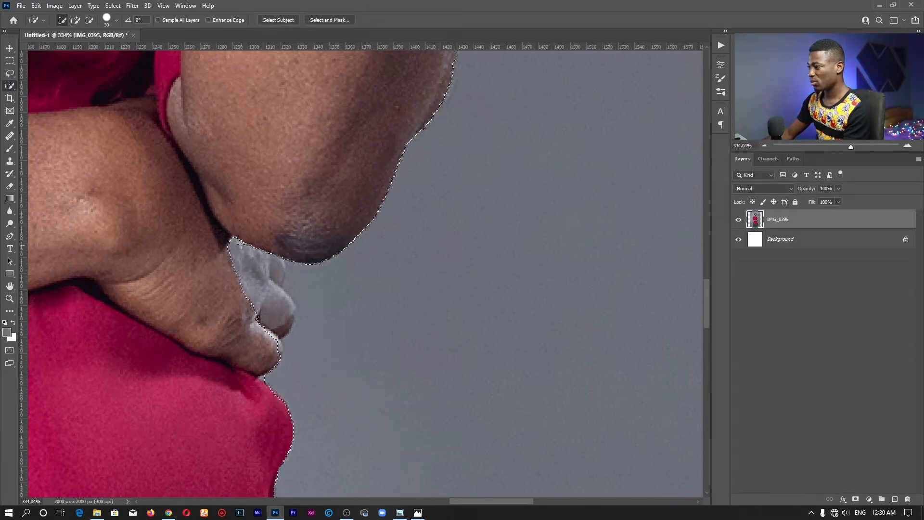
{"action": "right_click", "coordinate": [10, 87]}
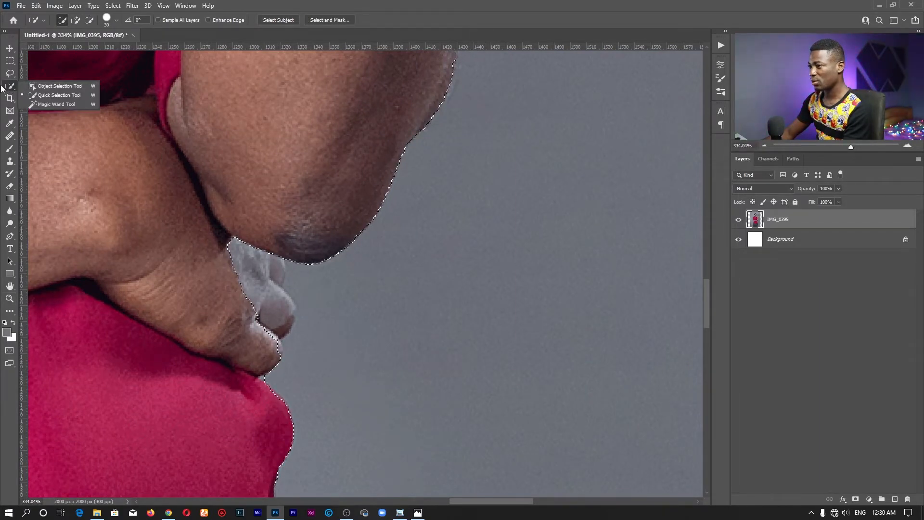
{"action": "left_click", "coordinate": [59, 95]}
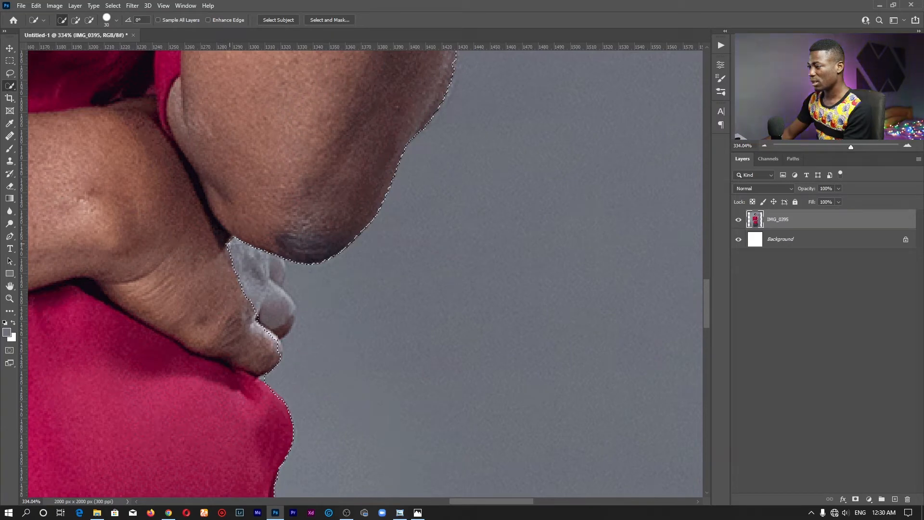
{"action": "key", "text": "alt"}
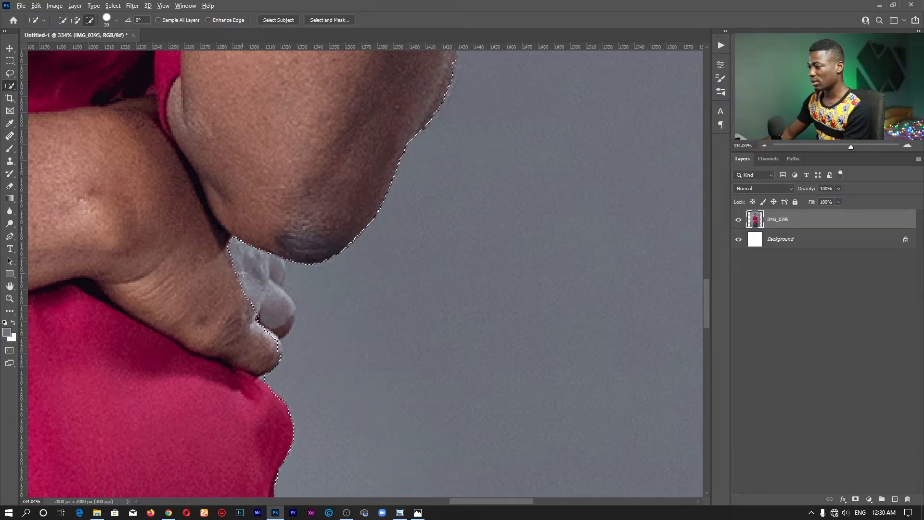
{"action": "left_click", "coordinate": [243, 273], "text": "alt"}
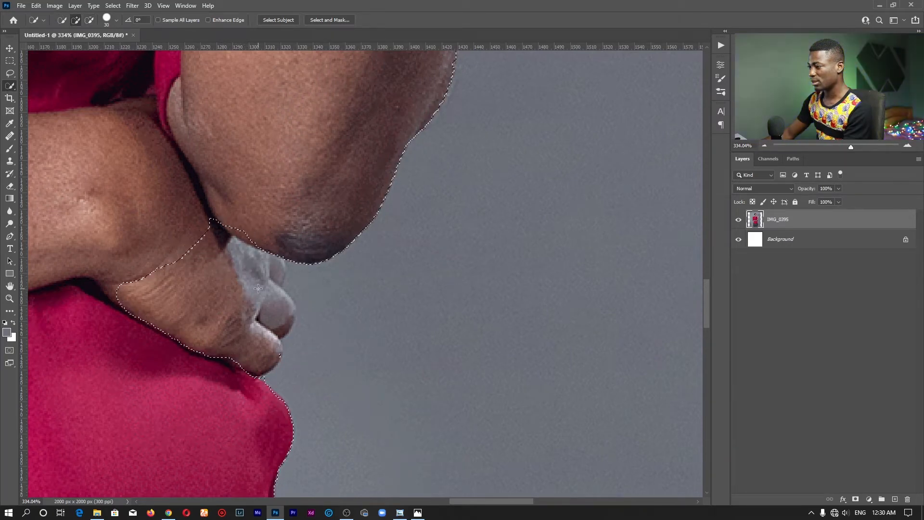
{"action": "key", "text": "ctrl+z"}
Add the missed fingers beneath the elbow to the selection with the Quick Selection tool.
{"action": "left_click_drag", "start_coordinate": [261, 270], "coordinate": [265, 284]}
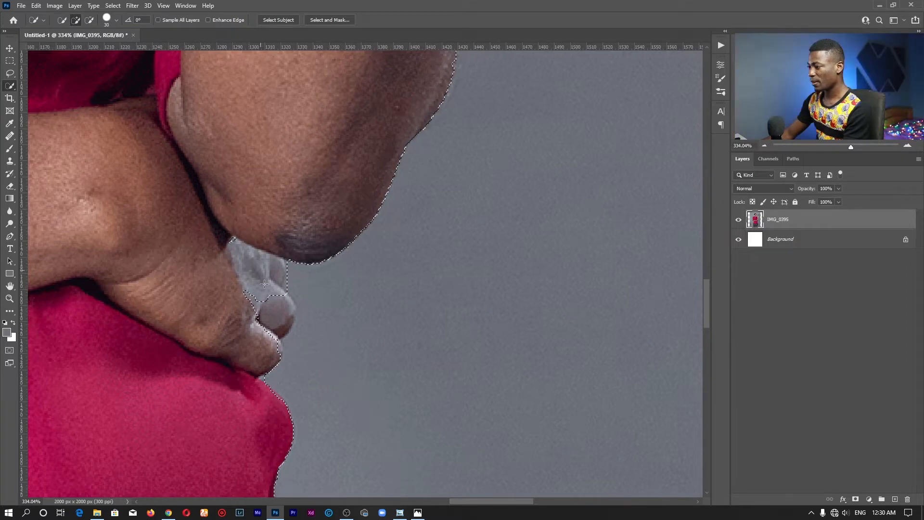
{"action": "left_click_drag", "start_coordinate": [264, 316], "coordinate": [240, 265]}
{"action": "left_click_drag", "start_coordinate": [230, 230], "coordinate": [256, 259]}
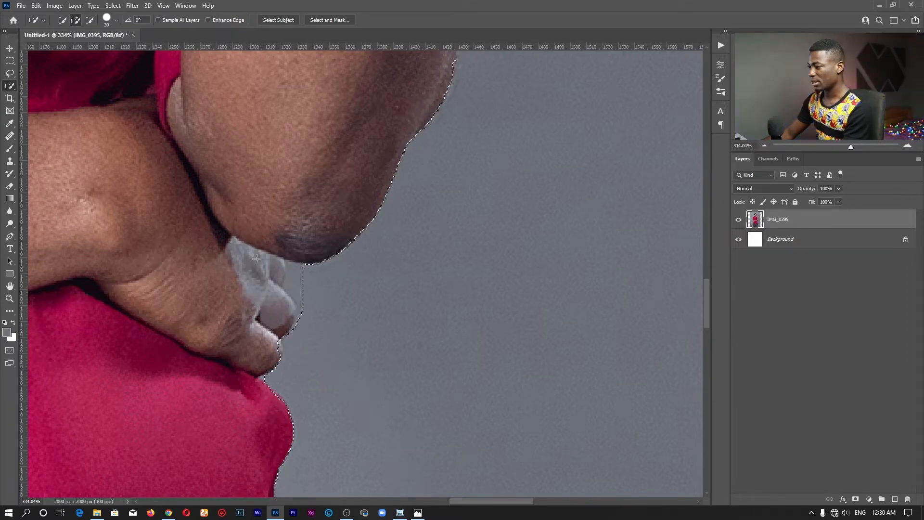
Subtract the excess strip of grey background beside the fingers from the selection with the Lasso tool.
{"action": "right_click", "coordinate": [10, 73]}
{"action": "left_click", "coordinate": [39, 76]}
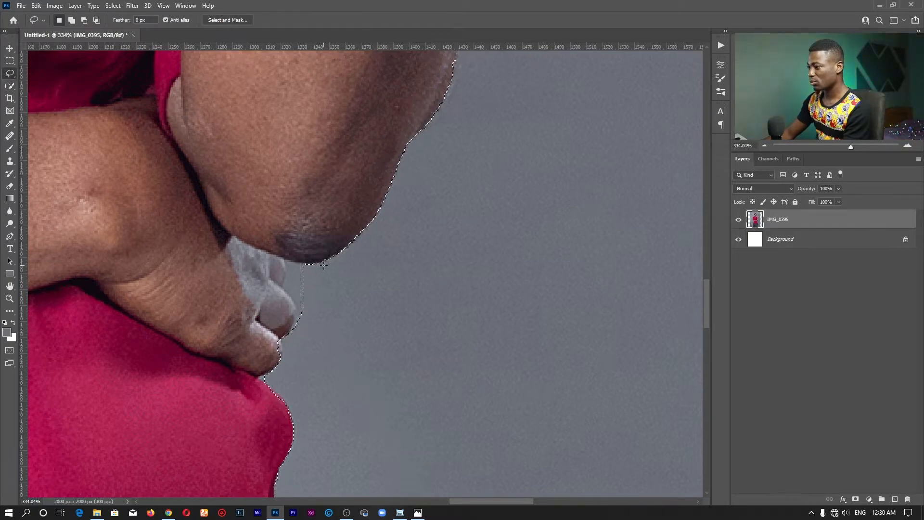
{"action": "key", "text": "alt"}
{"action": "key", "text": "alt"}
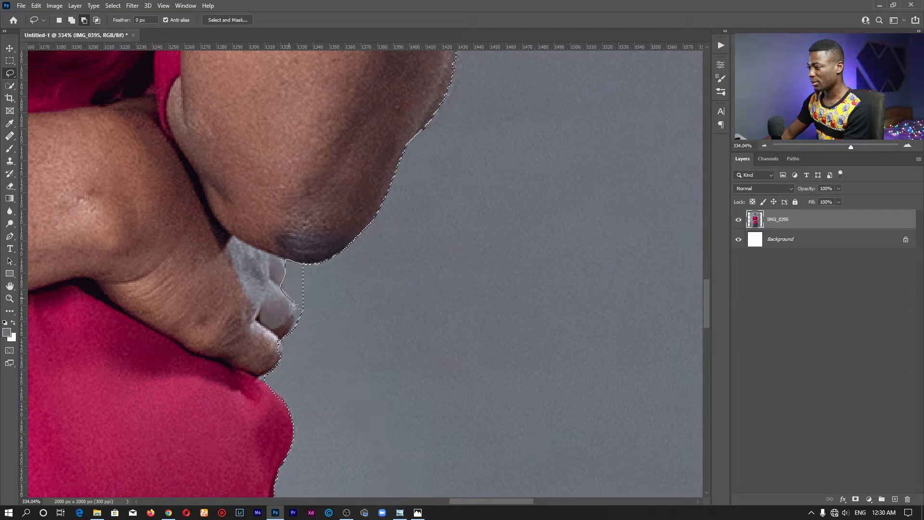
{"action": "left_click_drag", "start_coordinate": [296, 333], "coordinate": [322, 340]}
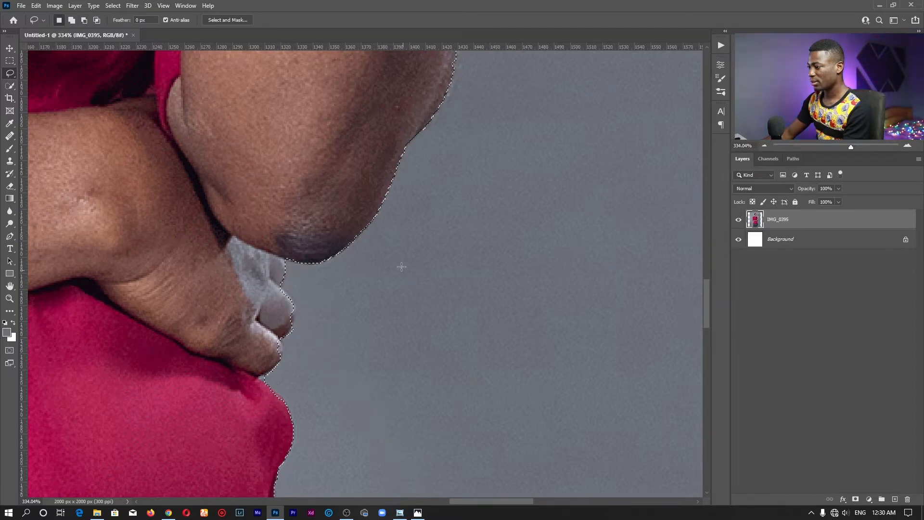
Copy the selected woman onto a new layer and check the cutout by briefly hiding the original photo layer.
{"action": "key", "text": "z"}
{"action": "left_click", "coordinate": [285, 24]}
{"action": "key", "text": "w"}
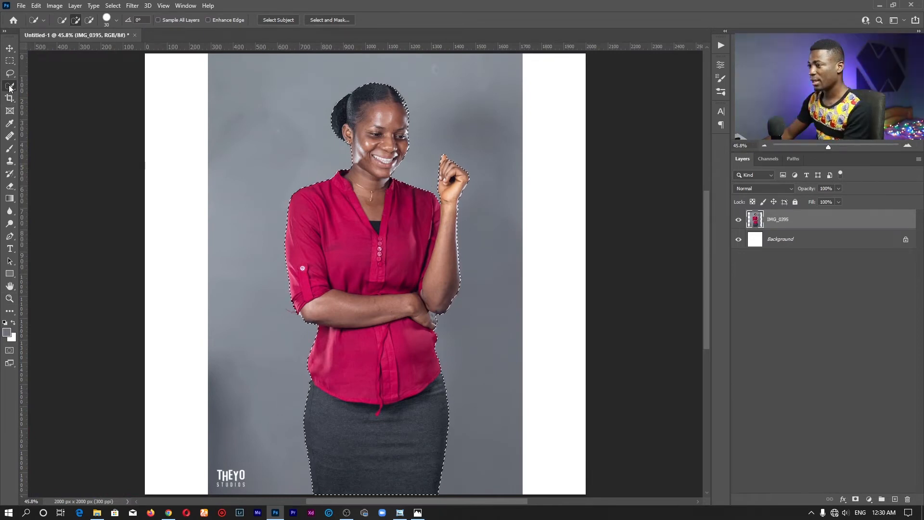
{"action": "right_click", "coordinate": [363, 179]}
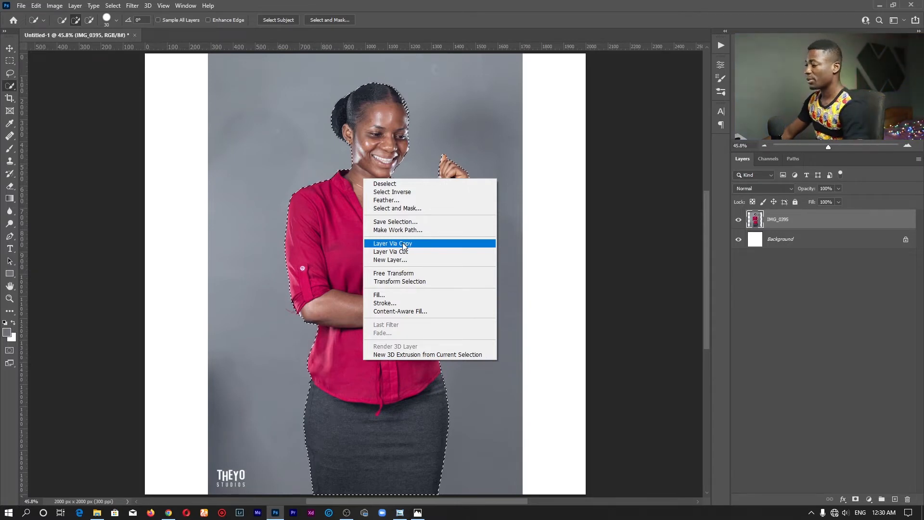
{"action": "left_click", "coordinate": [404, 245]}
{"action": "left_click", "coordinate": [738, 240]}
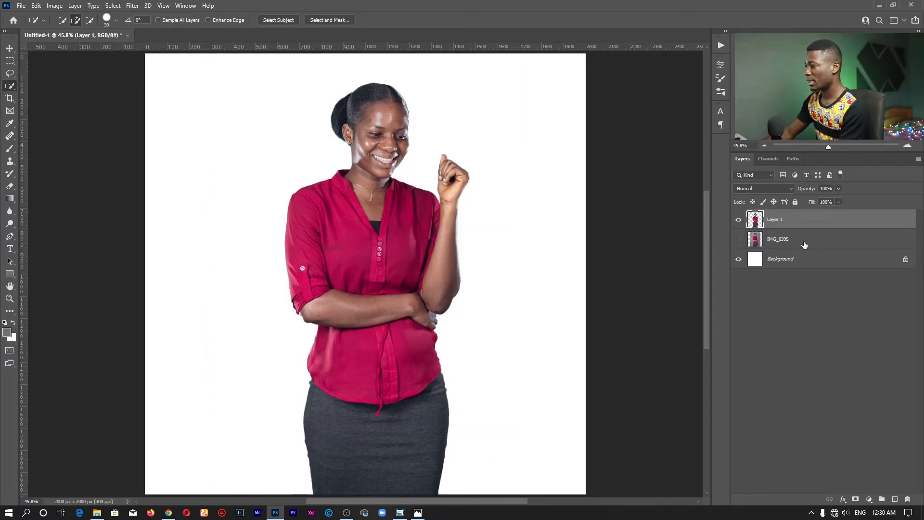
{"action": "left_click", "coordinate": [738, 239]}
Sample the grey studio backdrop of the IMG_0395 photo layer as the foreground color, #8a929a.
{"action": "left_click", "coordinate": [770, 239]}
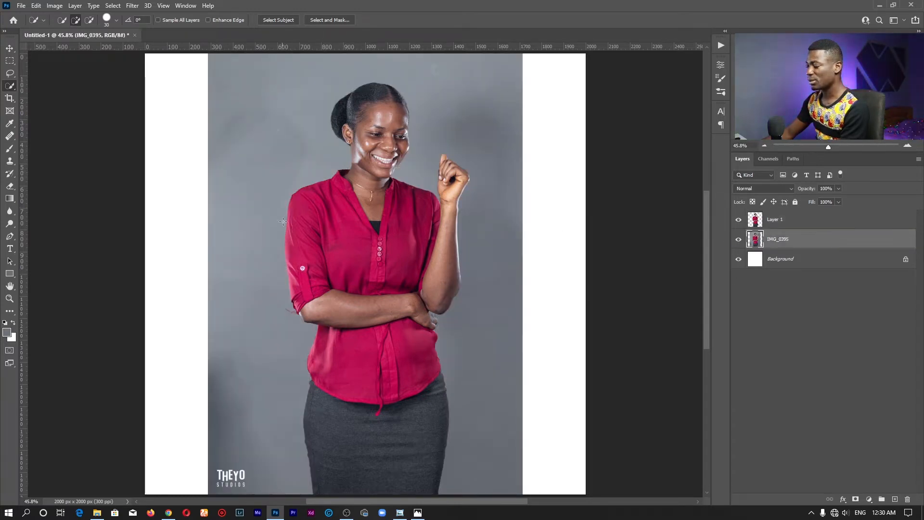
{"action": "left_click", "coordinate": [7, 333]}
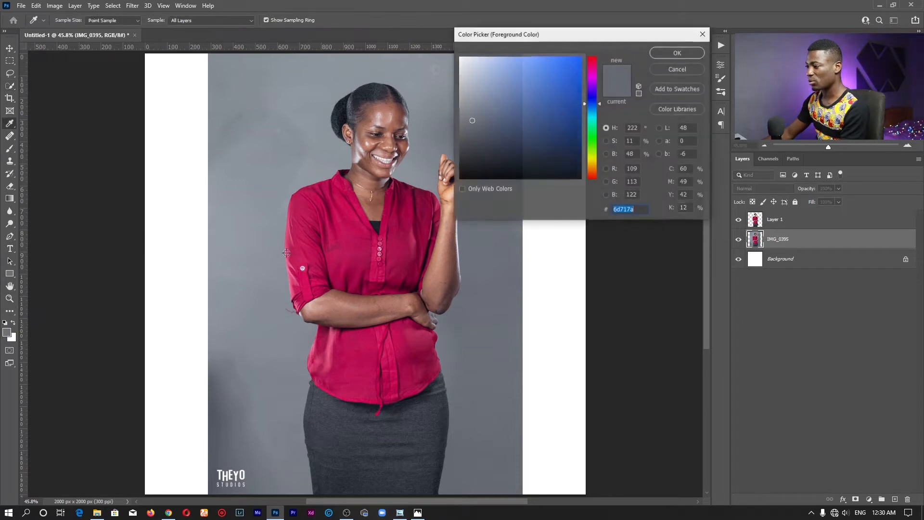
{"action": "left_click", "coordinate": [260, 185]}
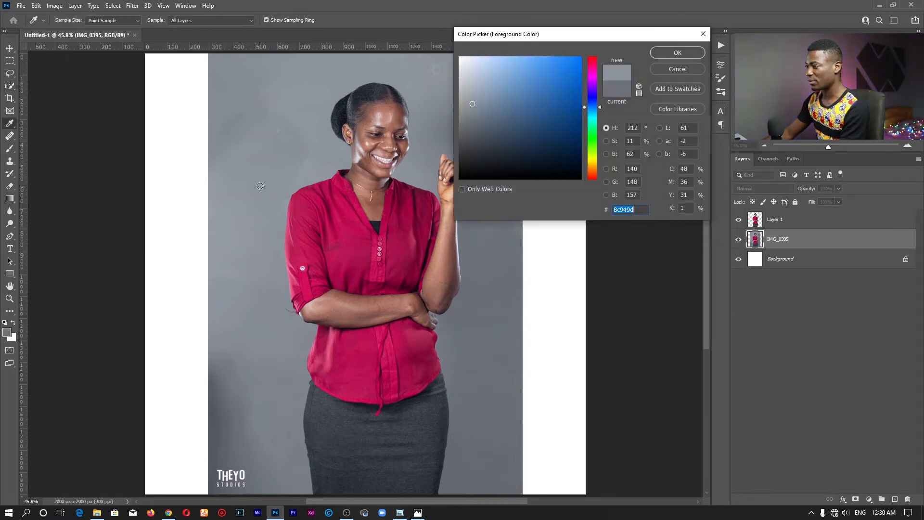
{"action": "left_click", "coordinate": [669, 55]}
{"action": "key", "text": "w"}
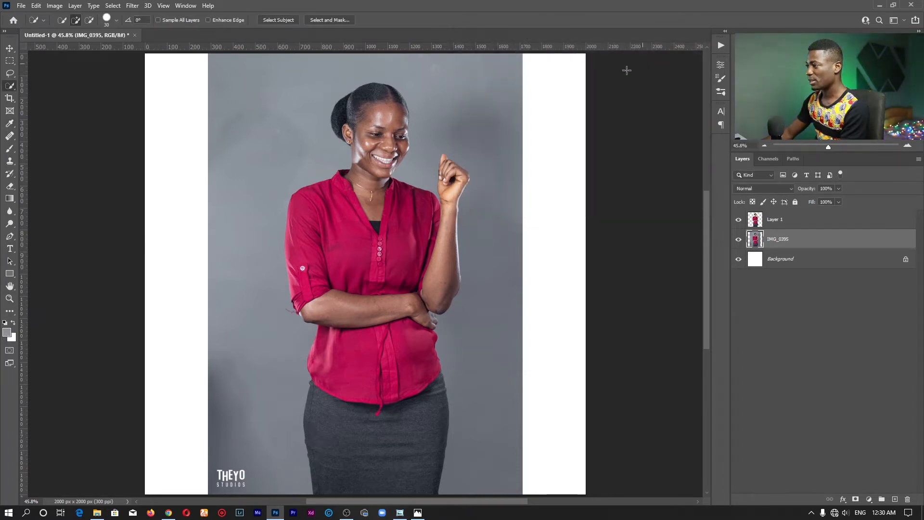
{"action": "left_click", "coordinate": [10, 333]}
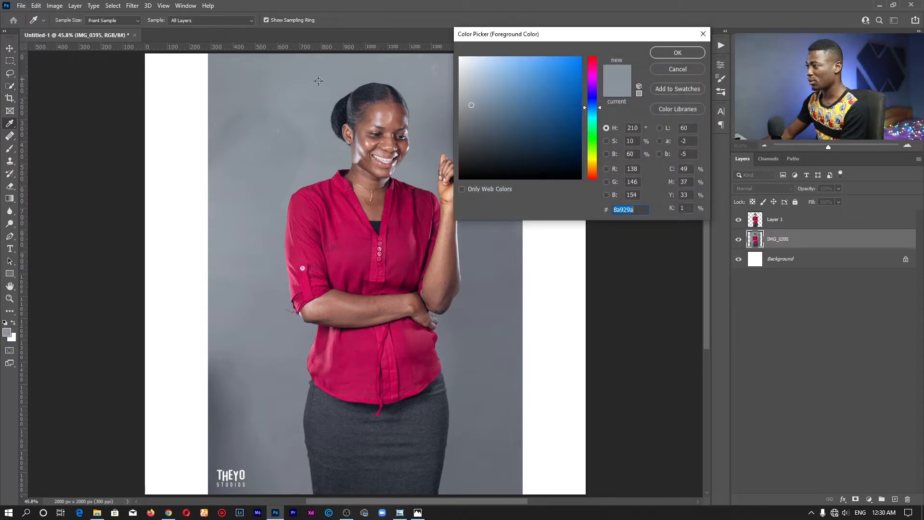
{"action": "left_click", "coordinate": [678, 52]}
Hide the original photo layer and add a Solid Color fill layer in #8a929a beneath the cutout woman.
{"action": "left_click", "coordinate": [739, 240]}
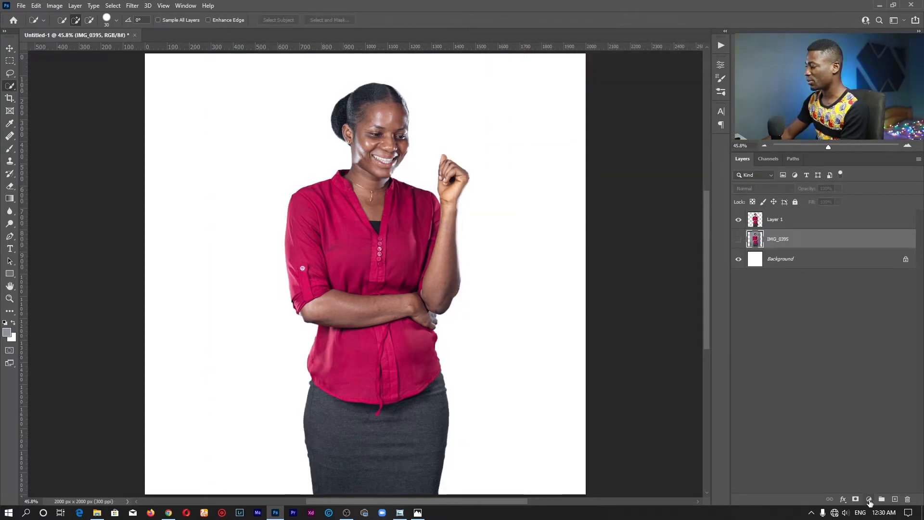
{"action": "left_click", "coordinate": [869, 500]}
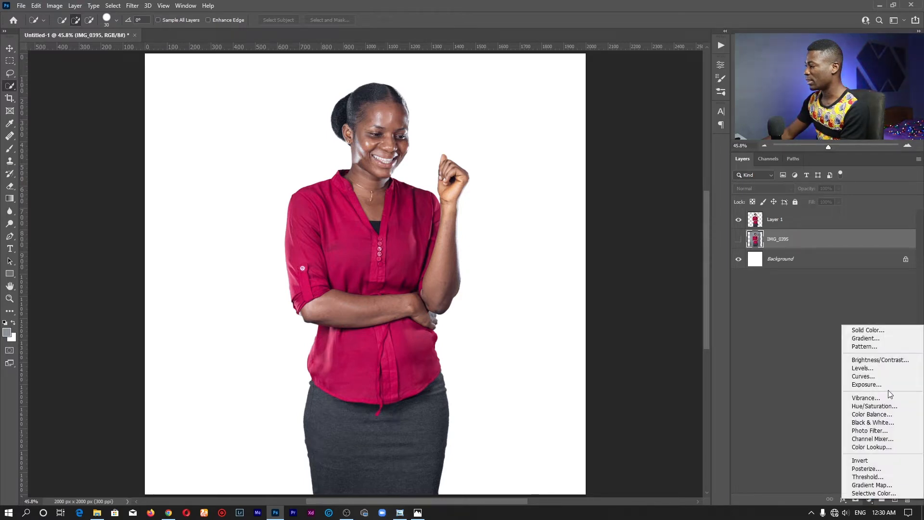
{"action": "left_click", "coordinate": [887, 332]}
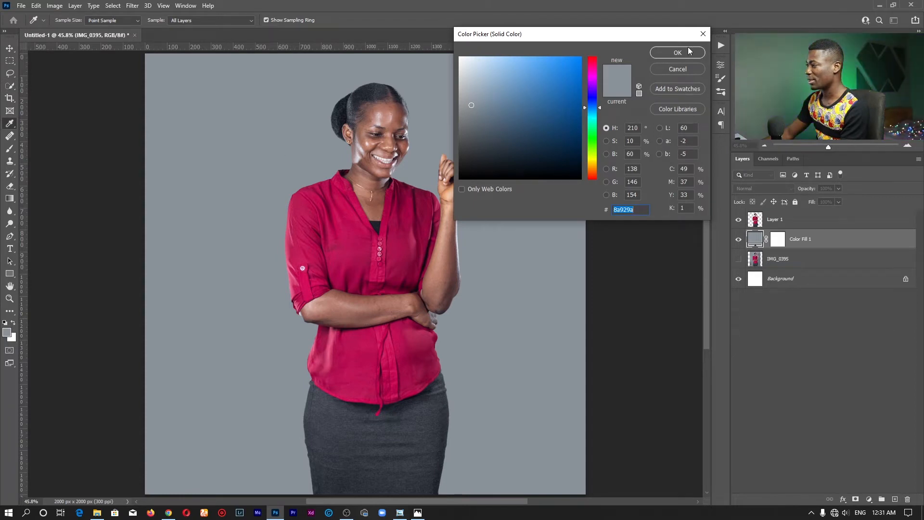
{"action": "left_click", "coordinate": [448, 102]}
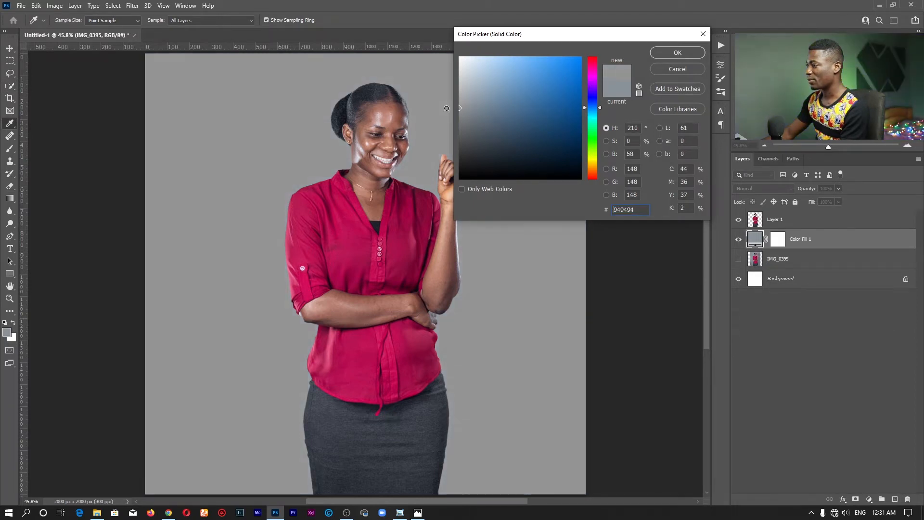
{"action": "left_click_drag", "start_coordinate": [450, 102], "coordinate": [455, 103]}
{"action": "left_click", "coordinate": [629, 87]}
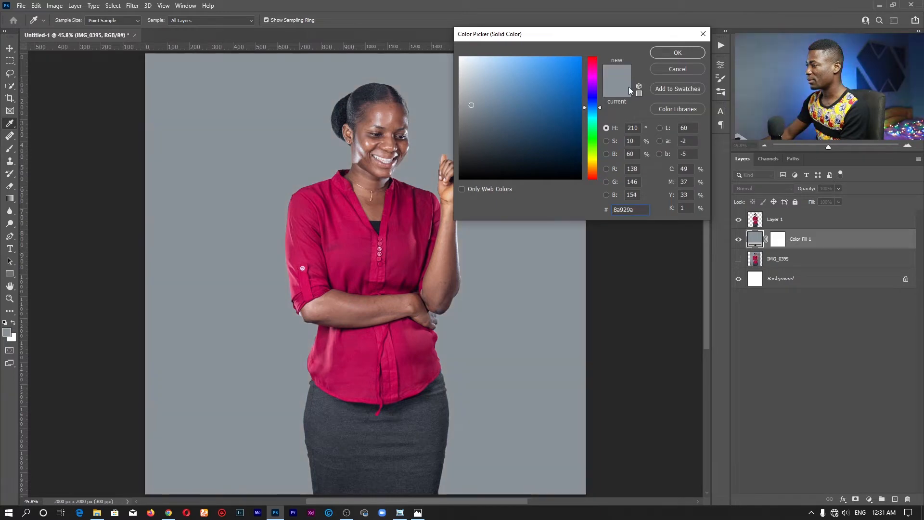
{"action": "left_click", "coordinate": [682, 56]}
Recolor the solid fill background to the pink #cf3167 sampled from the sleeve of the woman's shirt.
{"action": "key", "text": "z"}
{"action": "left_click_drag", "start_coordinate": [436, 224], "coordinate": [377, 179]}
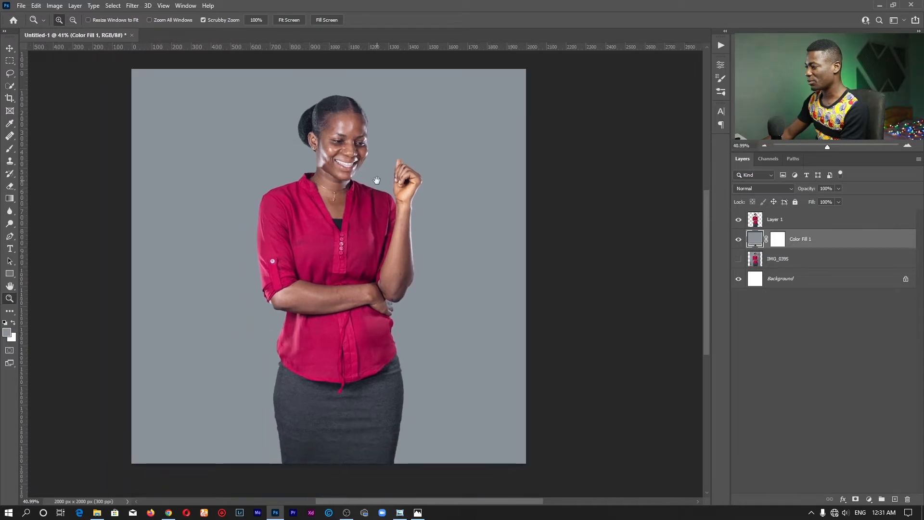
{"action": "double_click", "coordinate": [756, 241]}
{"action": "left_click", "coordinate": [311, 210]}
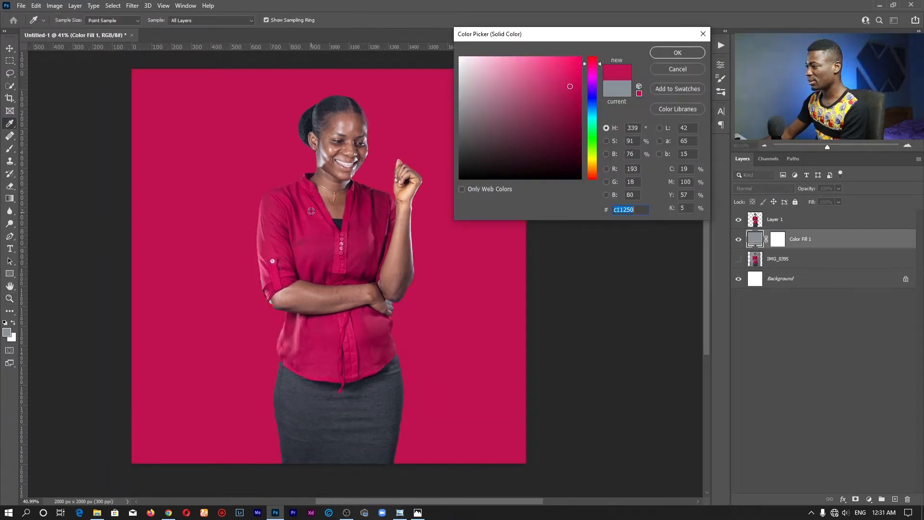
{"action": "left_click", "coordinate": [311, 207]}
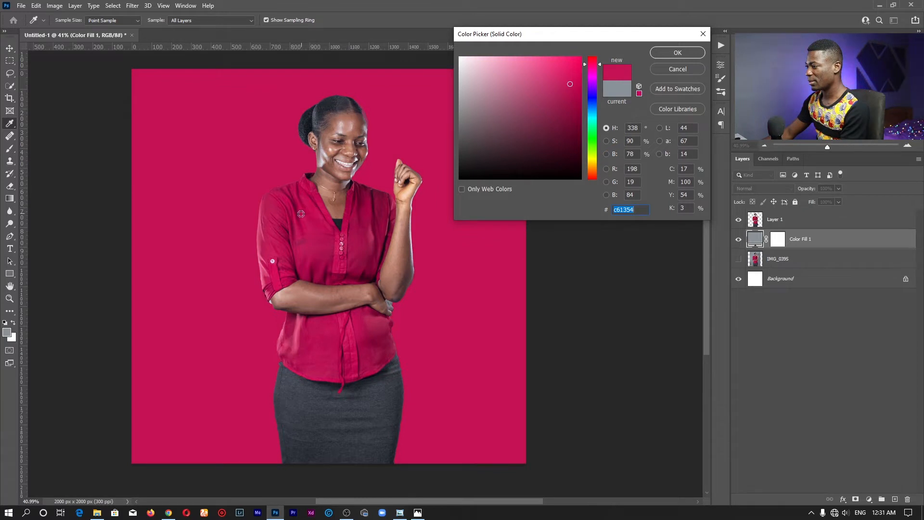
{"action": "left_click", "coordinate": [269, 209]}
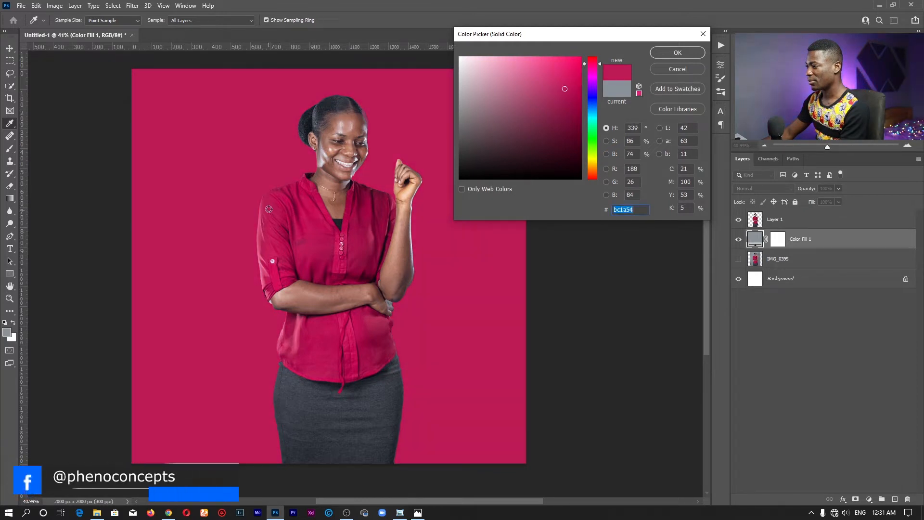
{"action": "left_click", "coordinate": [269, 231]}
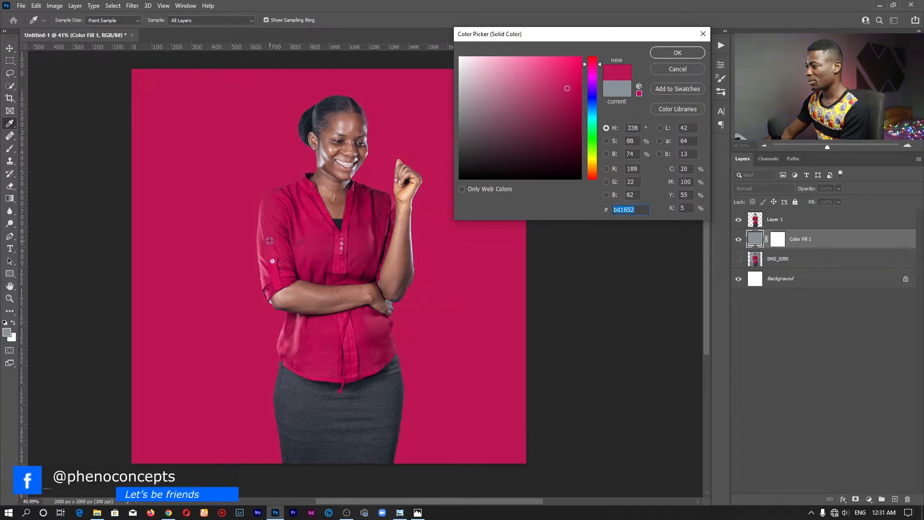
{"action": "left_click", "coordinate": [259, 235]}
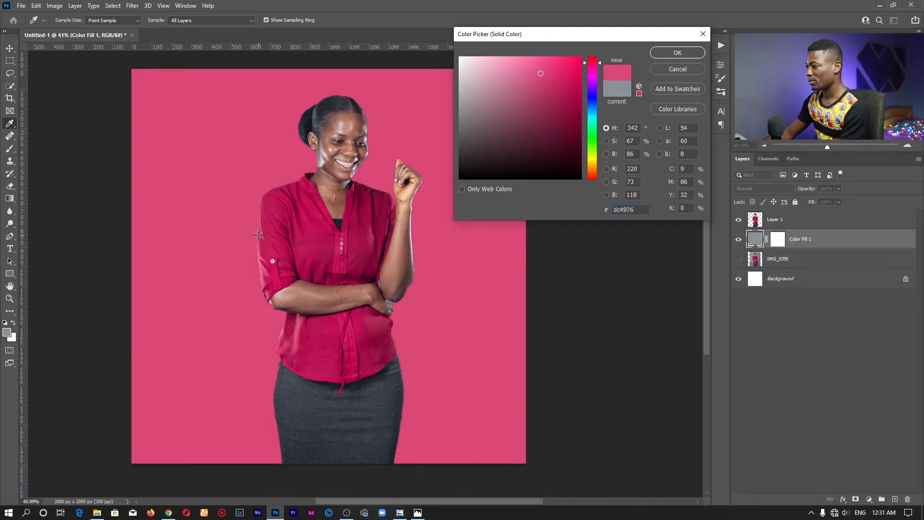
{"action": "left_click", "coordinate": [261, 238]}
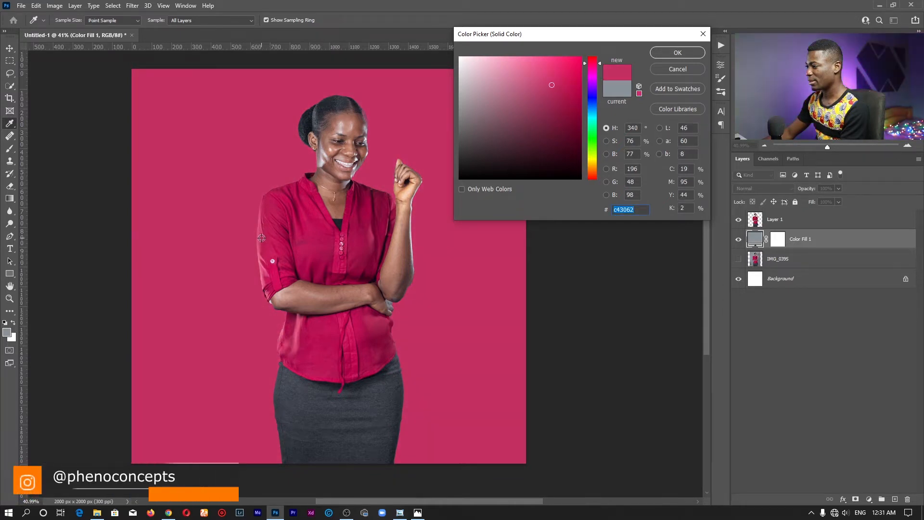
{"action": "left_click", "coordinate": [261, 238]}
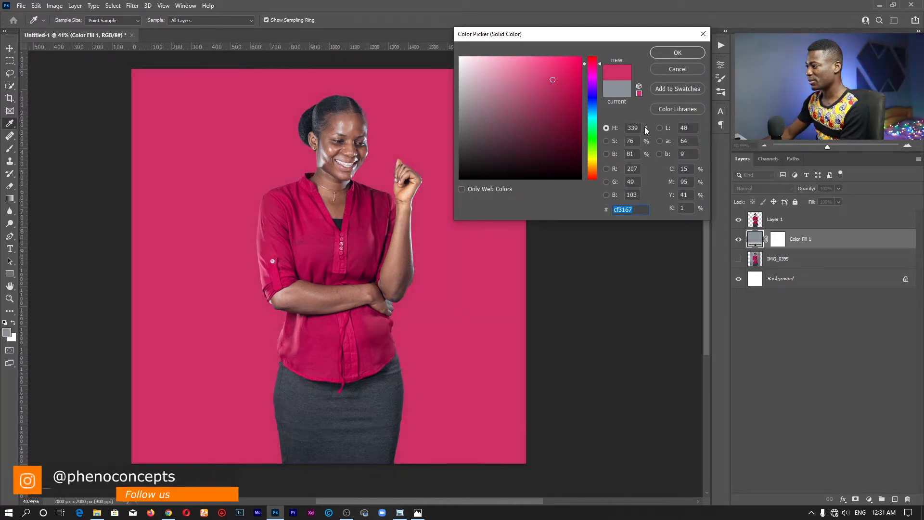
{"action": "left_click", "coordinate": [669, 55]}
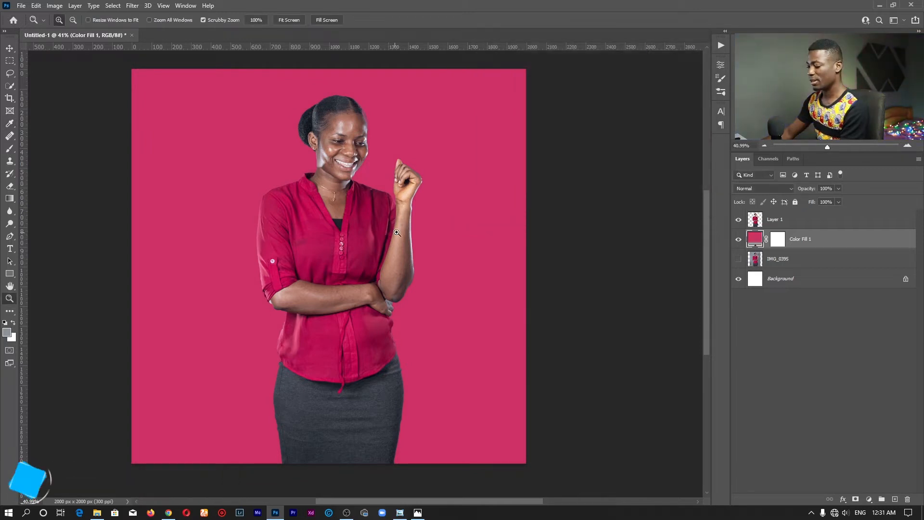
Convert the woman's cutout layer to a smart object and scale it to 82.84%, centred horizontally on the canvas.
{"action": "left_click", "coordinate": [766, 219]}
{"action": "right_click", "coordinate": [782, 224]}
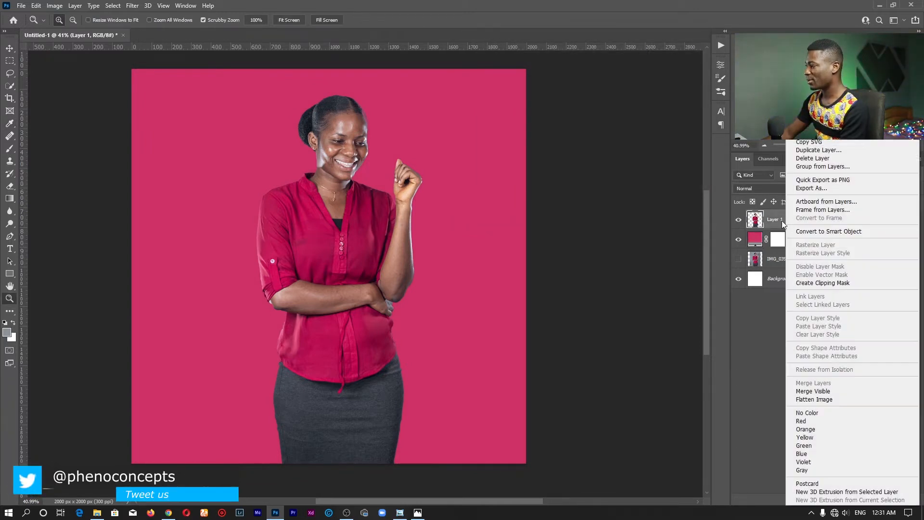
{"action": "left_click", "coordinate": [829, 232]}
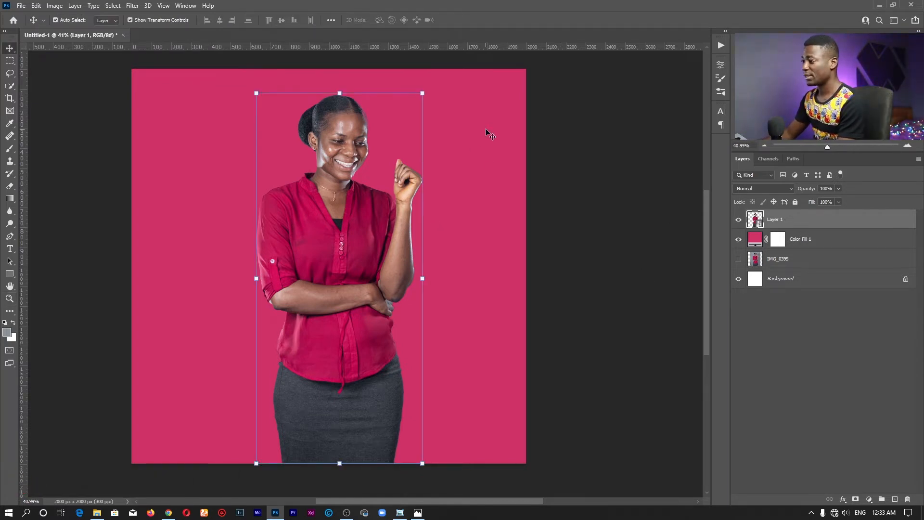
{"action": "left_click_drag", "start_coordinate": [338, 92], "coordinate": [338, 155]}
{"action": "left_click_drag", "start_coordinate": [354, 235], "coordinate": [340, 236]}
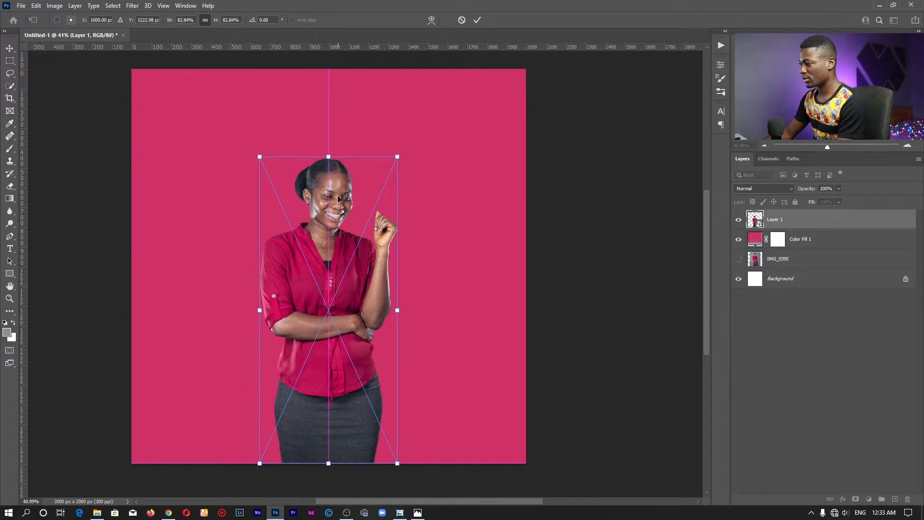
{"action": "left_click", "coordinate": [478, 19]}
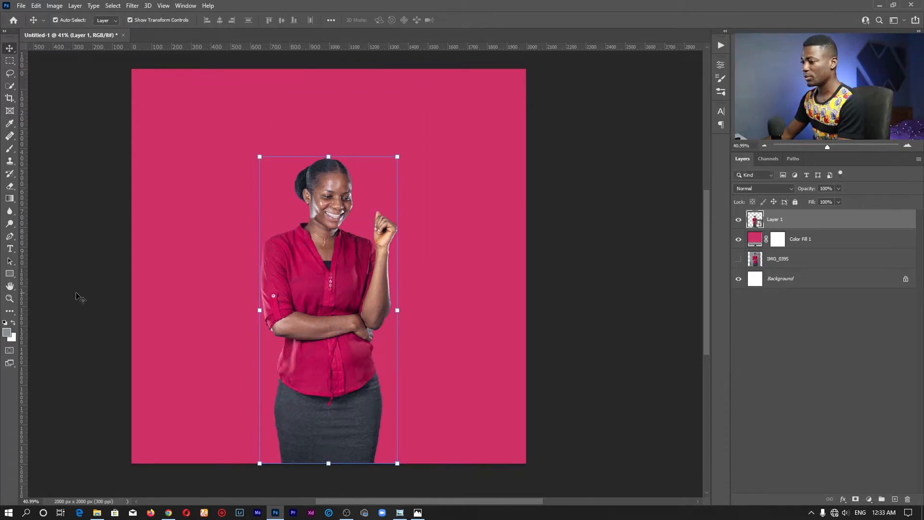
Swap the foreground color to white and add the horizontal text "HAPPY" in Gotham Ultra near the canvas's upper edge.
{"action": "left_click", "coordinate": [10, 250]}
{"action": "key", "text": "x"}
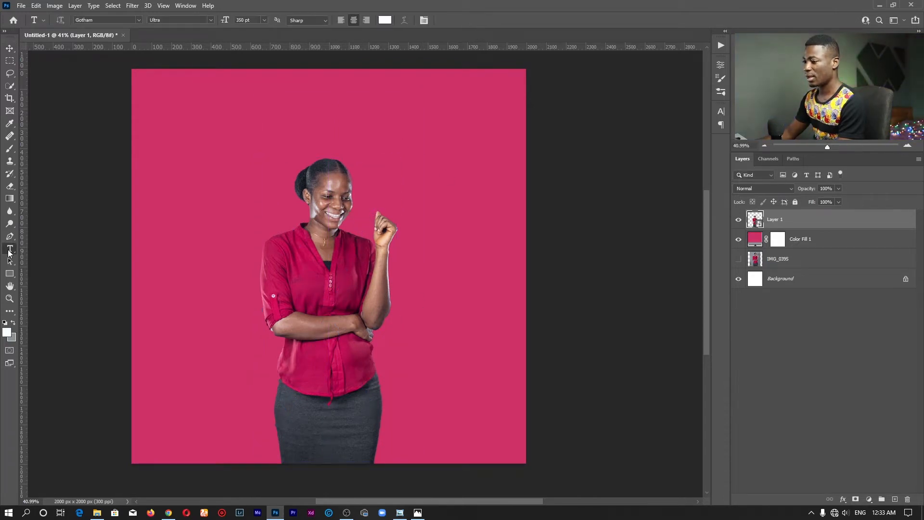
{"action": "right_click", "coordinate": [10, 249]}
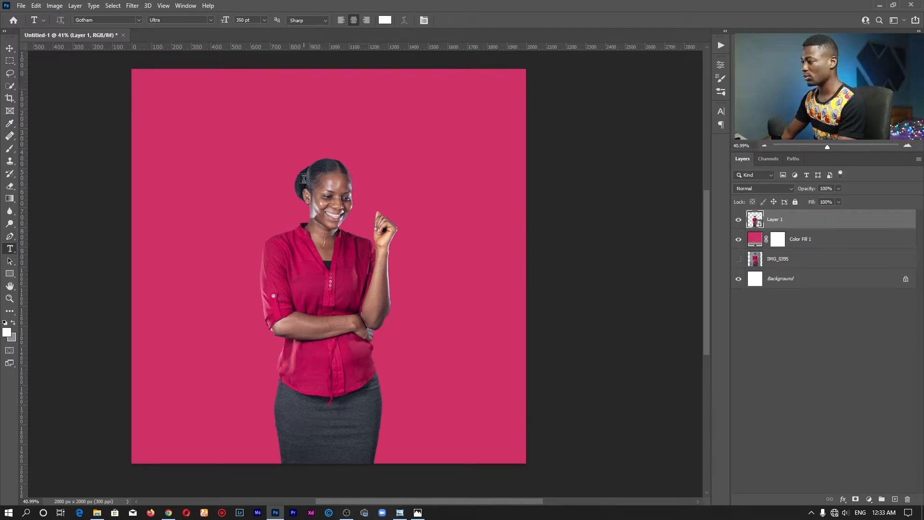
{"action": "left_click", "coordinate": [237, 148]}
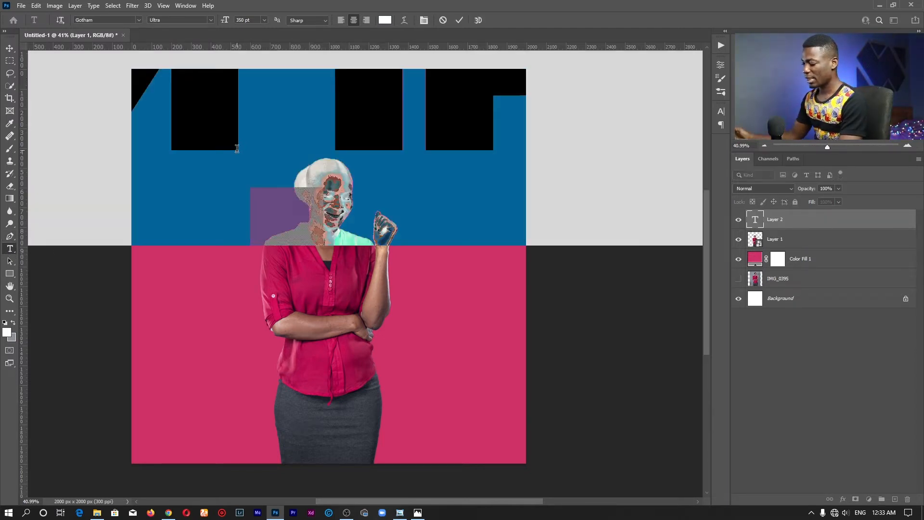
{"action": "type", "text": "HAPPY"}
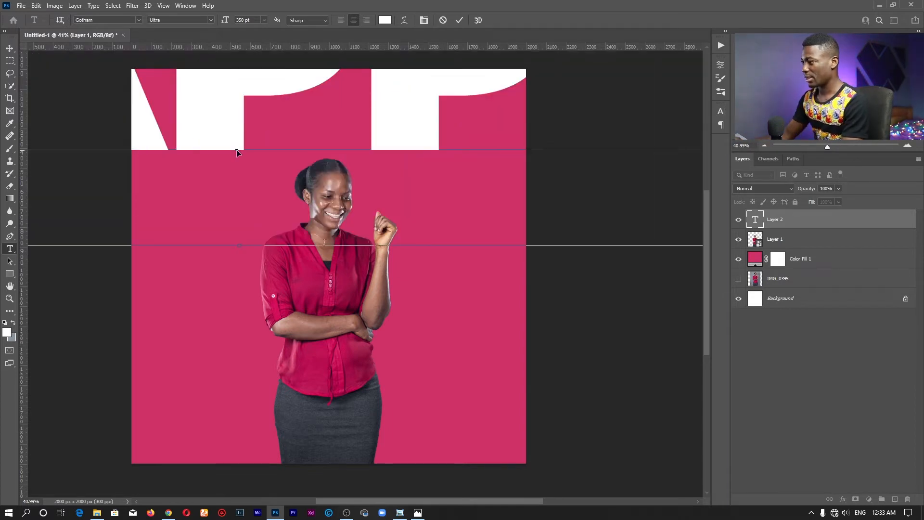
Set the "HAPPY" text size to 72 pt and move the word just above the woman's head.
{"action": "key", "text": "ctrl+a"}
{"action": "left_click", "coordinate": [265, 22]}
{"action": "left_click", "coordinate": [252, 142]}
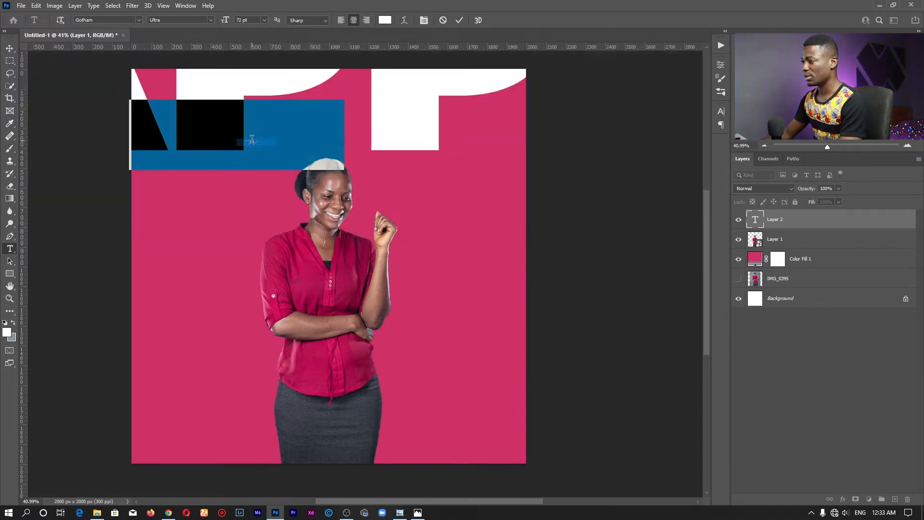
{"action": "left_click", "coordinate": [271, 183]}
{"action": "left_click_drag", "start_coordinate": [322, 197], "coordinate": [366, 187]}
{"action": "left_click", "coordinate": [459, 20]}
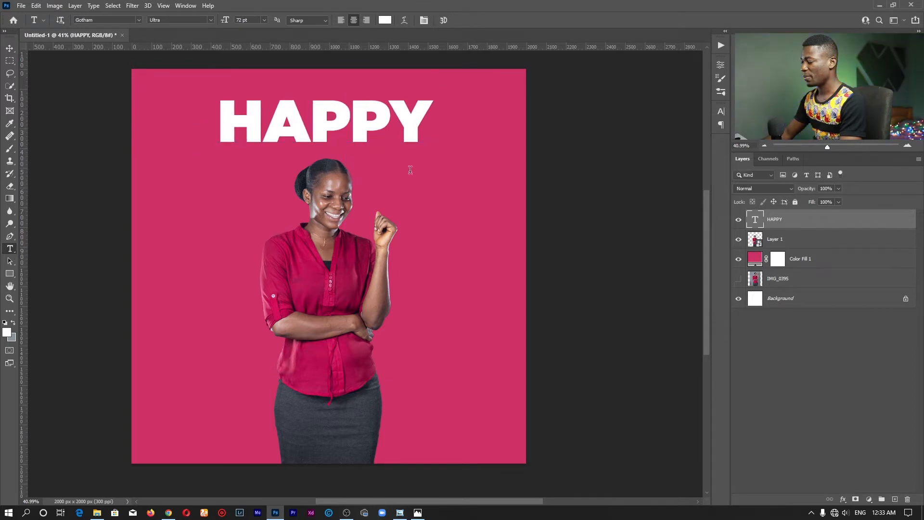
Show the rulers and place a vertical guide down the middle of the canvas.
{"action": "key", "text": "ctrl+r"}
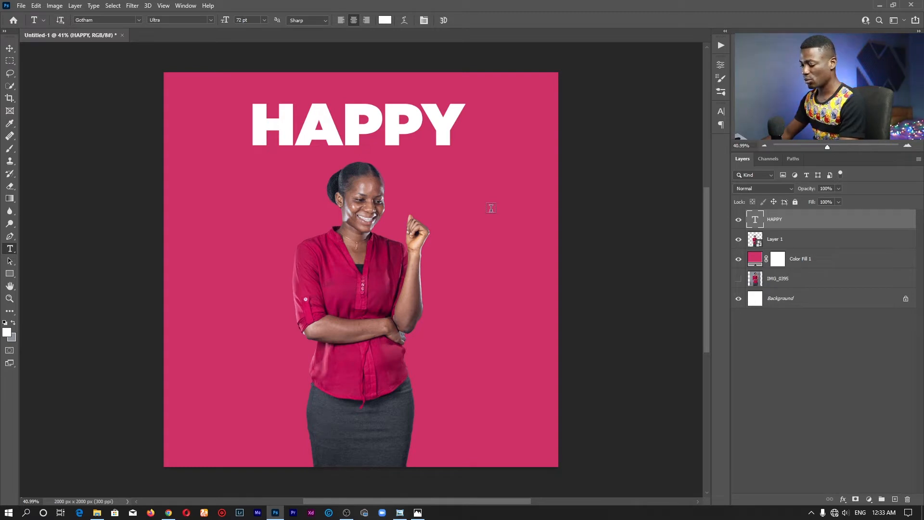
{"action": "key", "text": "ctrl+r"}
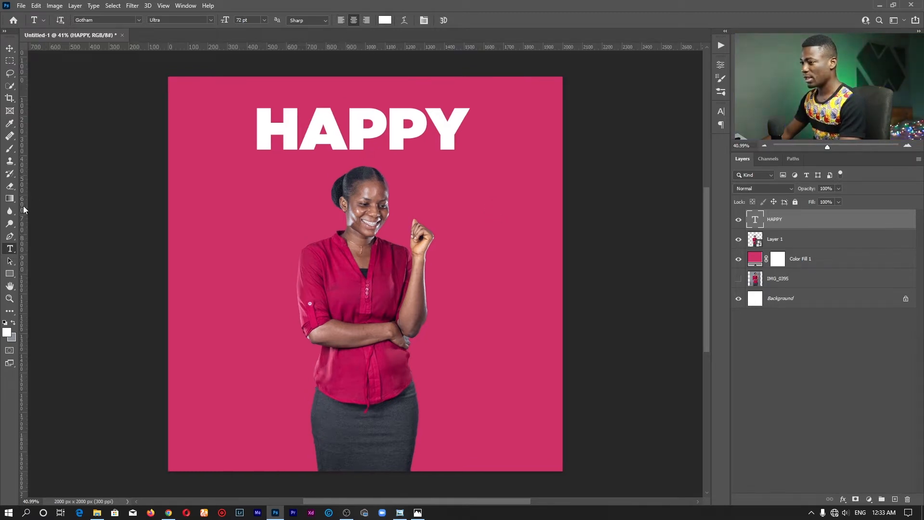
{"action": "left_click_drag", "start_coordinate": [24, 208], "coordinate": [412, 198]}
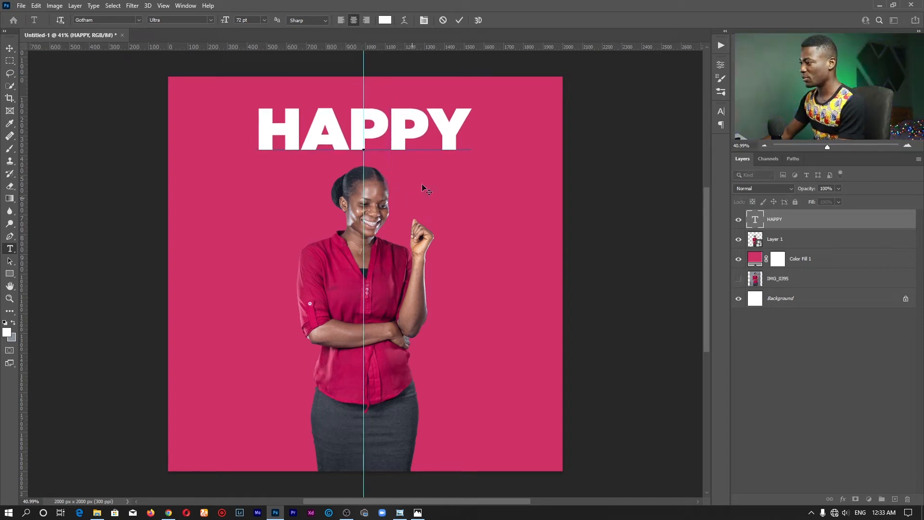
Change the "HAPPY" text's font to ! PEPSI ! Regular after previewing it in Chiller.
{"action": "key", "text": "ctrl+a"}
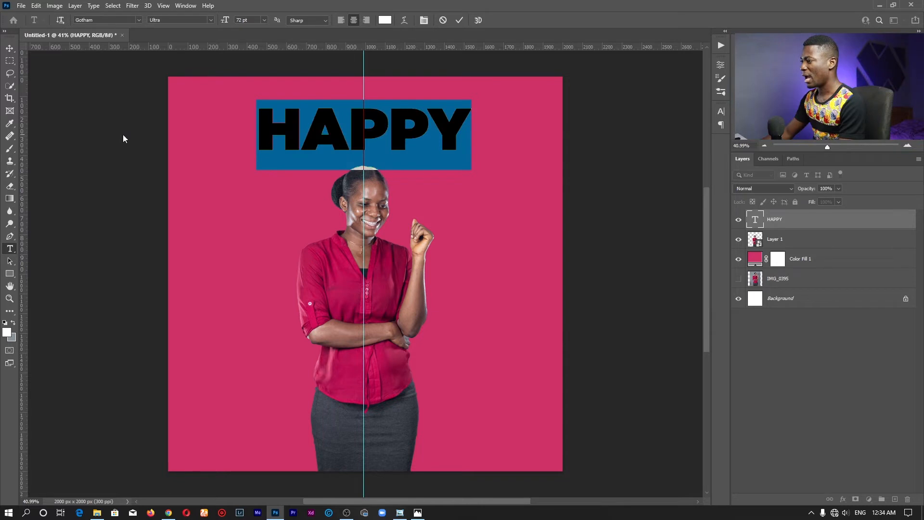
{"action": "left_click", "coordinate": [141, 18]}
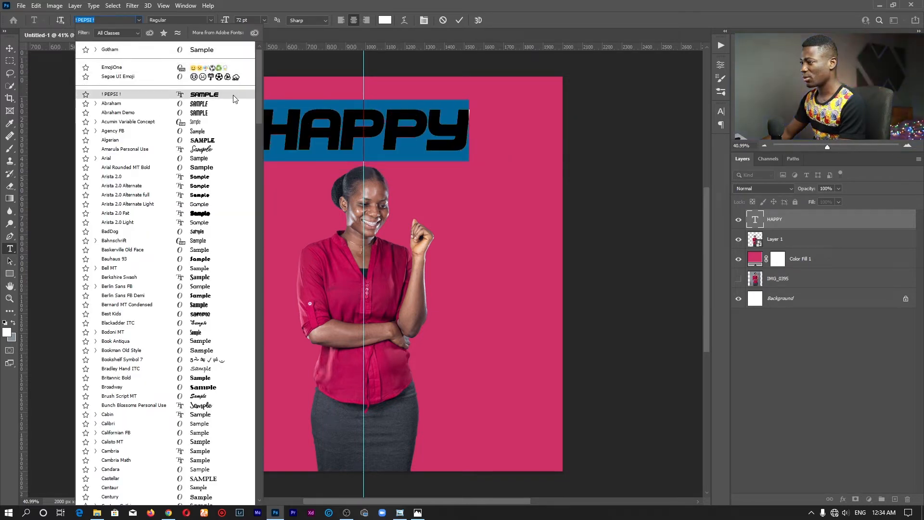
{"action": "type", "text": "chiller"}
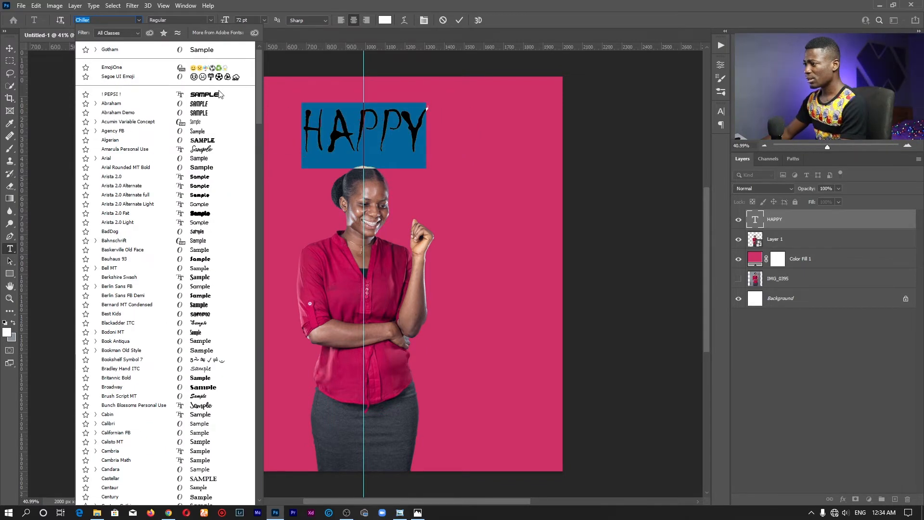
{"action": "left_click", "coordinate": [219, 94]}
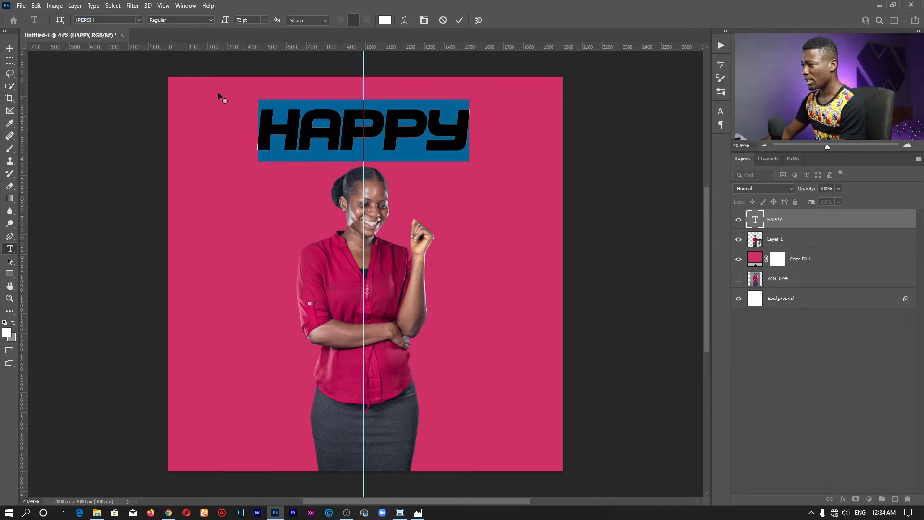
{"action": "left_click", "coordinate": [370, 130]}
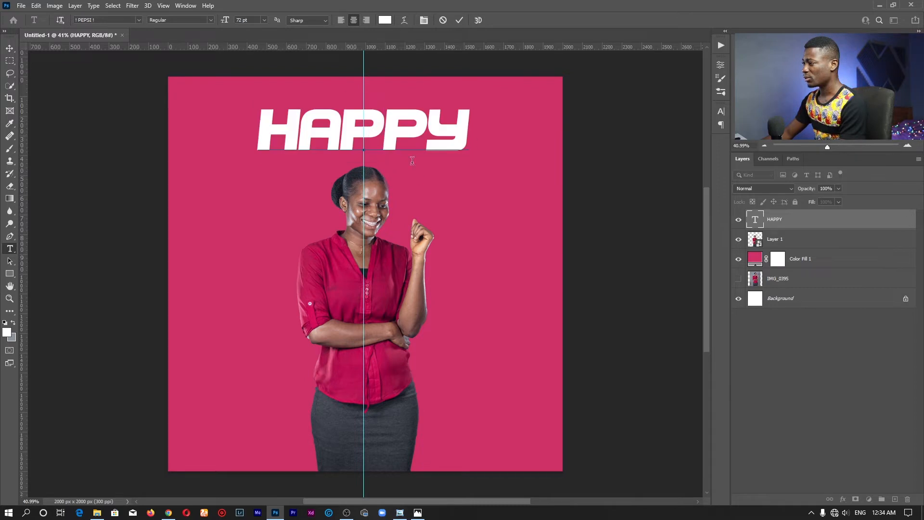
{"action": "left_click", "coordinate": [460, 20]}
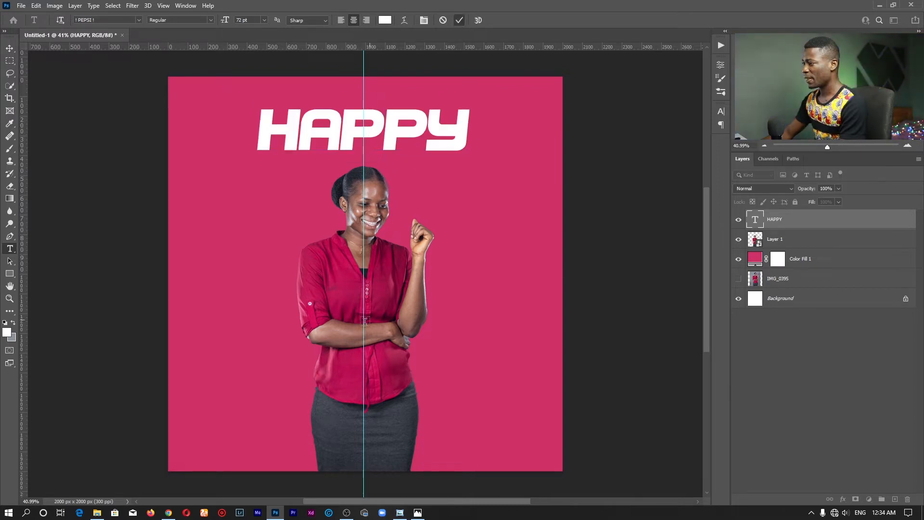
Add a second text layer reading "BIRTHDAY" across the woman's face, centred on the vertical guide.
{"action": "left_click", "coordinate": [340, 240]}
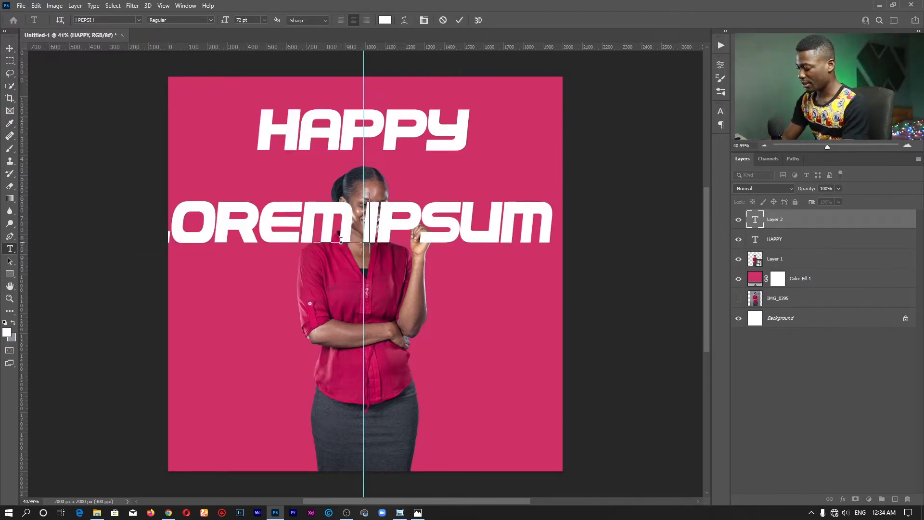
{"action": "type", "text": "BIRTHDAY"}
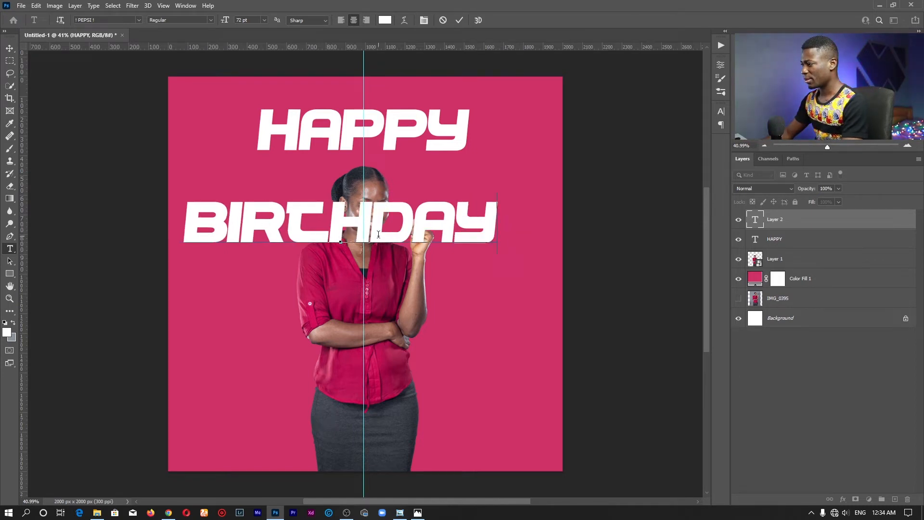
{"action": "left_click_drag", "start_coordinate": [392, 276], "coordinate": [411, 279]}
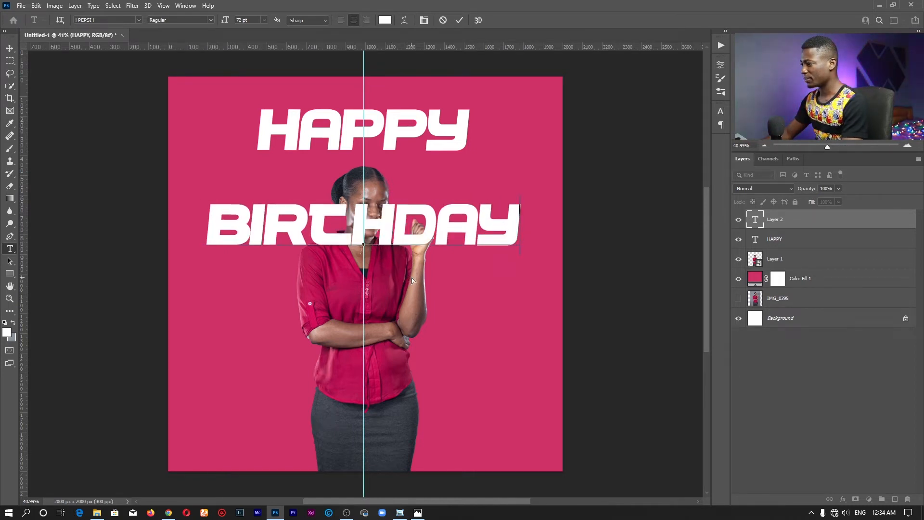
Set the "BIRTHDAY" text size to 80 pt and move the word straight down over the woman's chest.
{"action": "double_click", "coordinate": [406, 225]}
{"action": "left_click", "coordinate": [242, 19]}
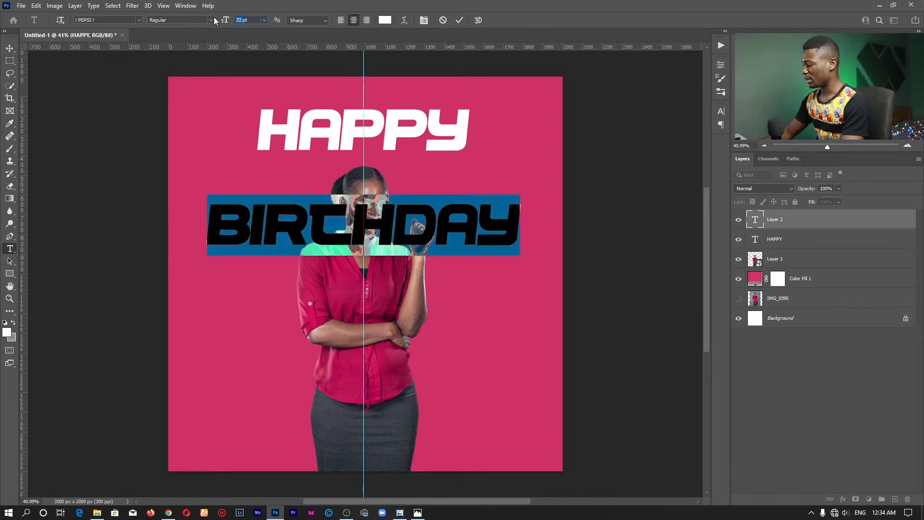
{"action": "left_click_drag", "start_coordinate": [221, 20], "coordinate": [224, 22]}
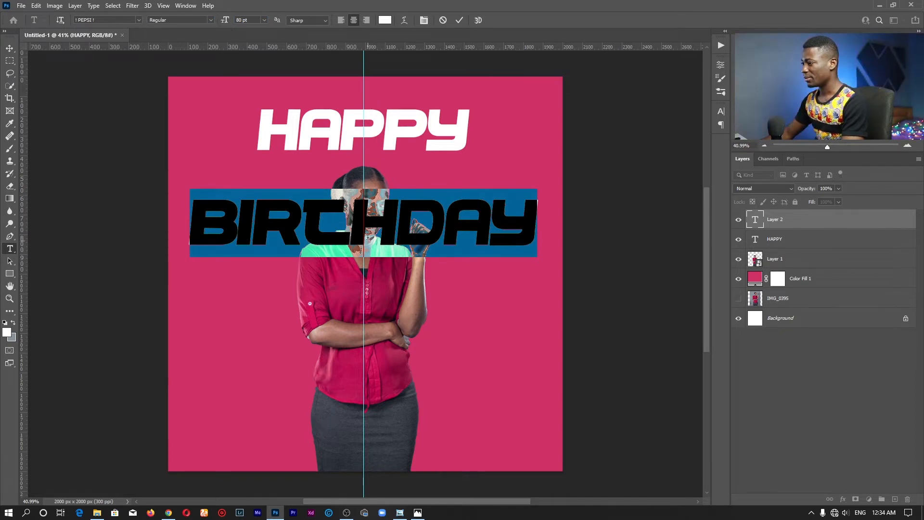
{"action": "left_click_drag", "start_coordinate": [402, 172], "coordinate": [402, 232]}
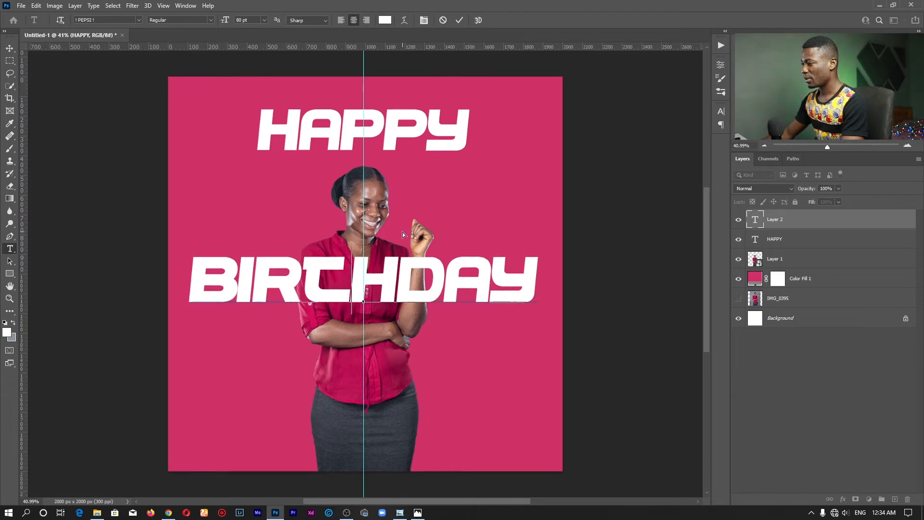
{"action": "left_click", "coordinate": [460, 20]}
Move "HAPPY" down to the level of the woman's face and place its layer below the woman's layer.
{"action": "left_click", "coordinate": [384, 140]}
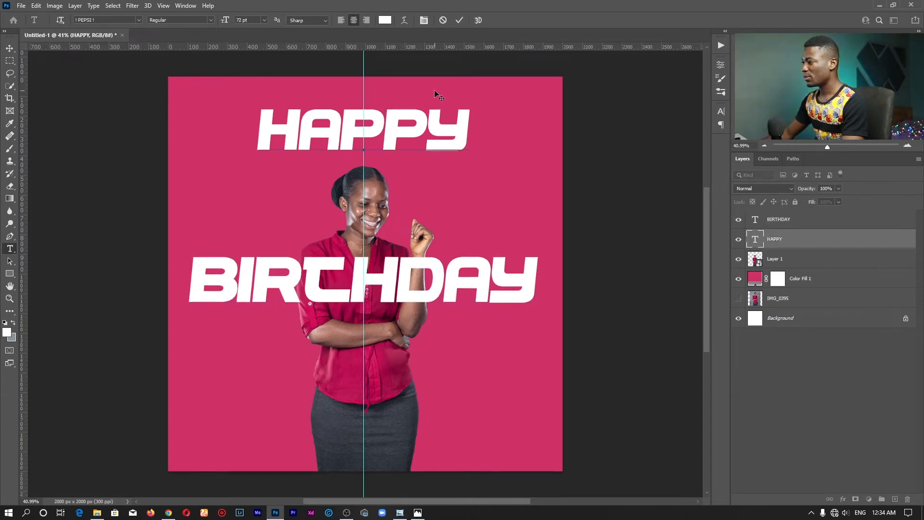
{"action": "left_click_drag", "start_coordinate": [433, 141], "coordinate": [433, 159]}
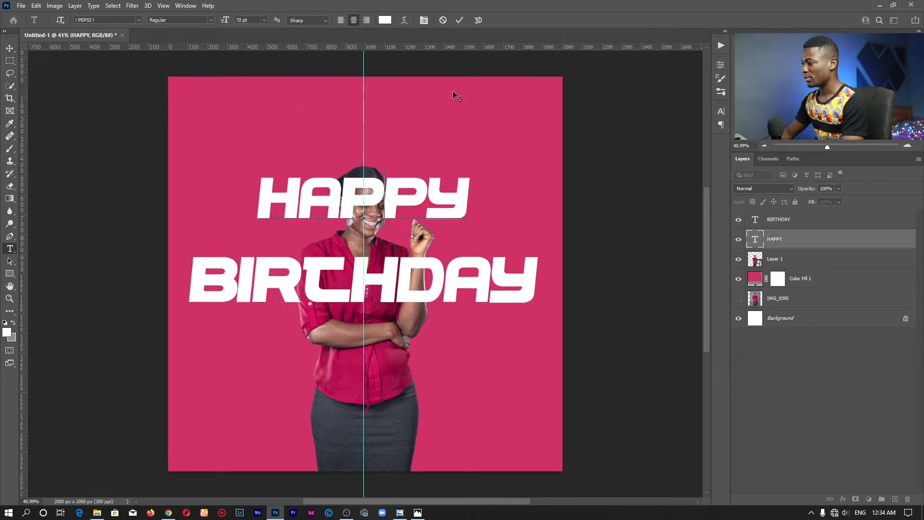
{"action": "left_click", "coordinate": [460, 22]}
{"action": "key", "text": "z"}
{"action": "left_click_drag", "start_coordinate": [351, 227], "coordinate": [400, 160]}
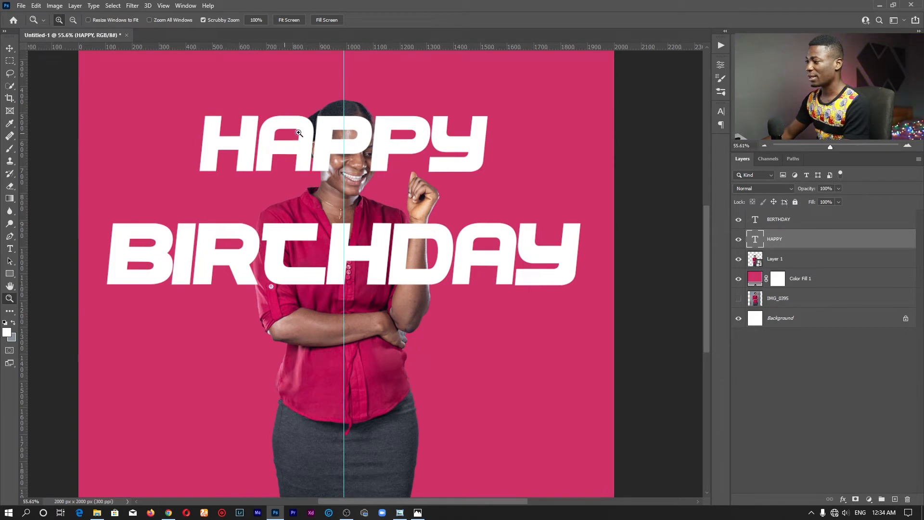
{"action": "left_click_drag", "start_coordinate": [794, 240], "coordinate": [788, 270]}
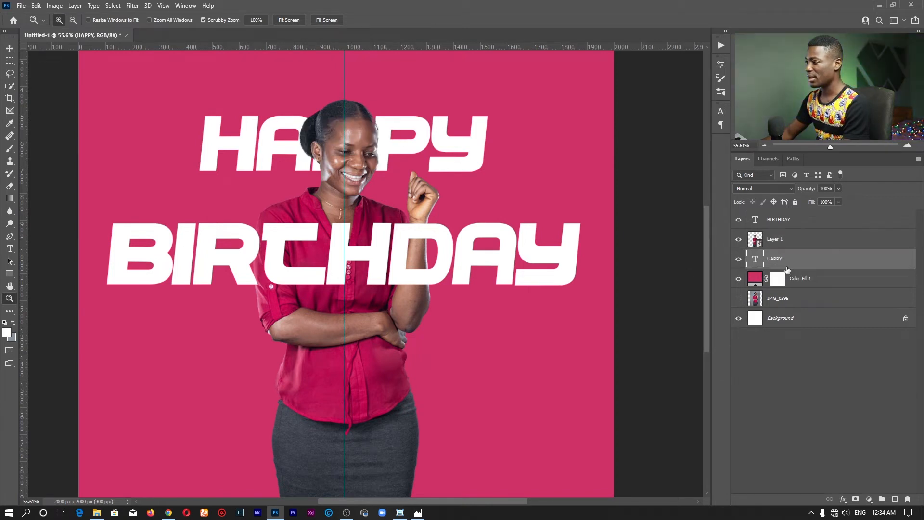
{"action": "mouse_move", "coordinate": [376, 159]}
{"action": "left_mouse_down"}
{"action": "mouse_move", "coordinate": [351, 165]}
{"action": "mouse_move", "coordinate": [376, 158]}
{"action": "mouse_move", "coordinate": [366, 172]}
{"action": "mouse_move", "coordinate": [386, 162]}
{"action": "left_mouse_up"}
{"action": "left_click", "coordinate": [288, 21]}
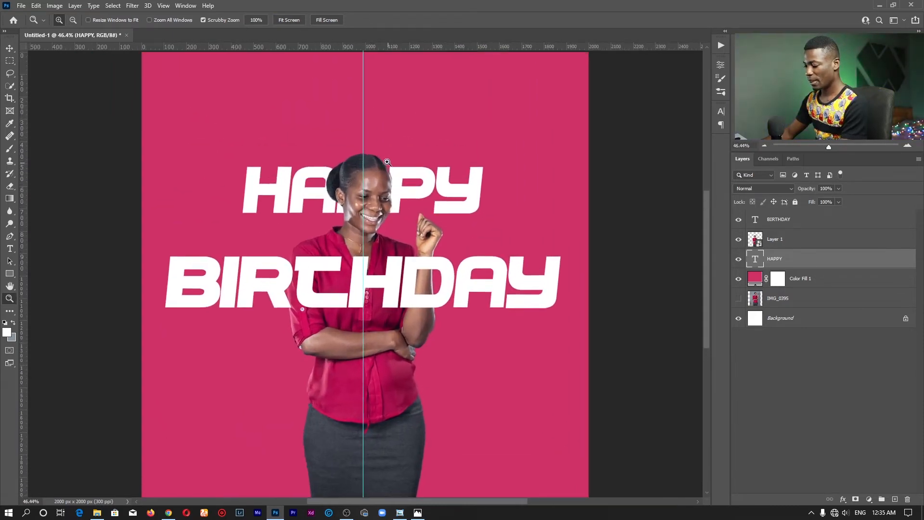
Enlarge the "HAPPY" text to 116 pt so it spans nearly the same width as "BIRTHDAY".
{"action": "key", "text": "t"}
{"action": "left_click", "coordinate": [443, 187]}
{"action": "key", "text": "ctrl+a"}
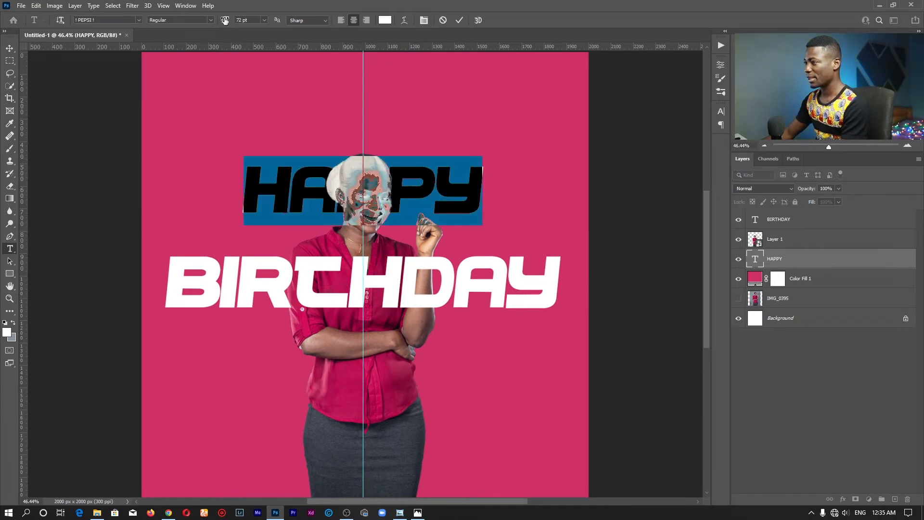
{"action": "left_click_drag", "start_coordinate": [225, 20], "coordinate": [246, 17]}
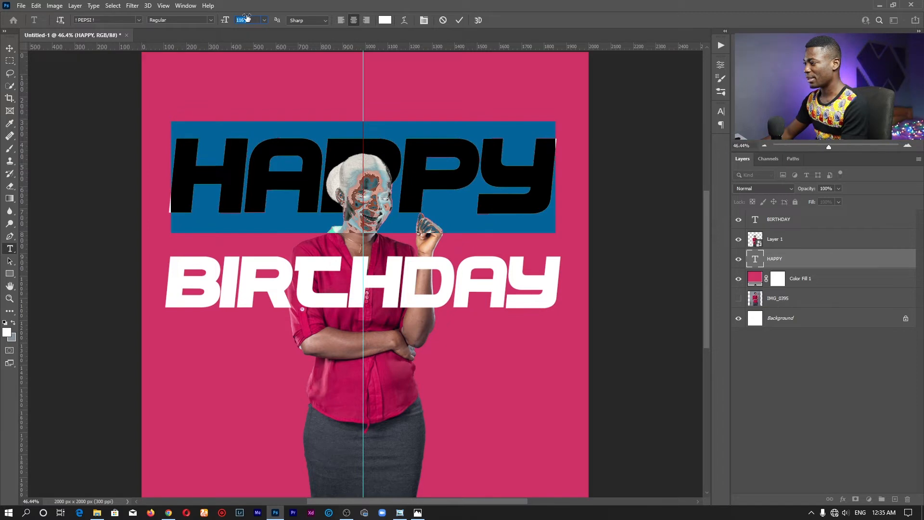
{"action": "left_click", "coordinate": [460, 20]}
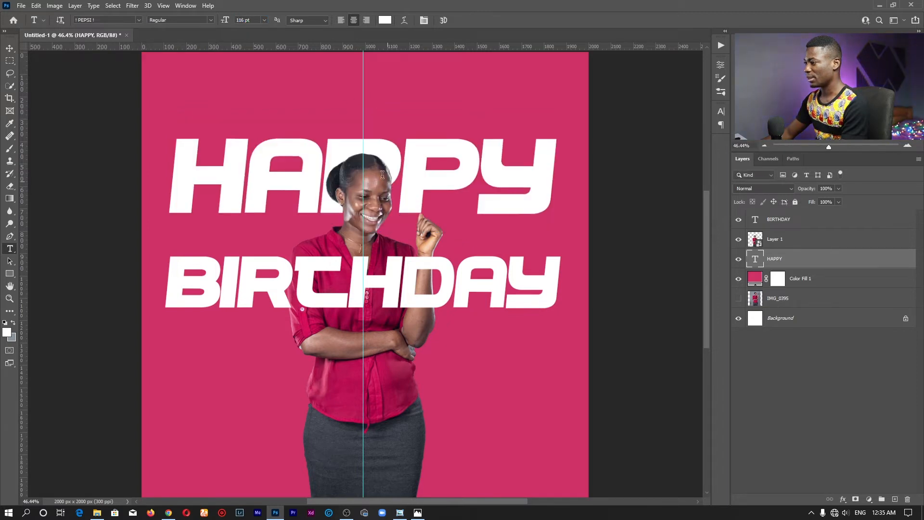
Scale the woman's layer up to 97.63%, keeping her centred with her lower edge on the canvas edge.
{"action": "key", "text": "z"}
{"action": "left_click", "coordinate": [283, 20]}
{"action": "left_click_drag", "start_coordinate": [425, 258], "coordinate": [405, 257]}
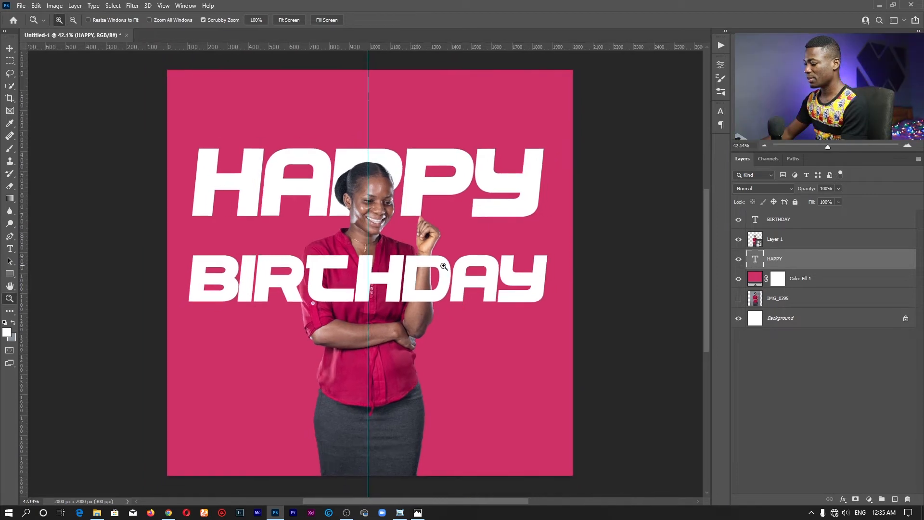
{"action": "key", "text": "v"}
{"action": "left_click", "coordinate": [369, 187]}
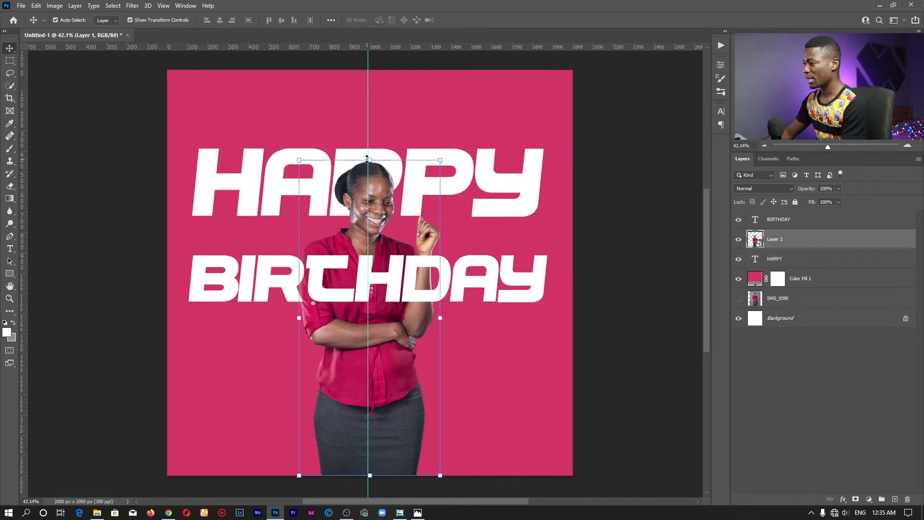
{"action": "left_click_drag", "start_coordinate": [368, 159], "coordinate": [367, 103]}
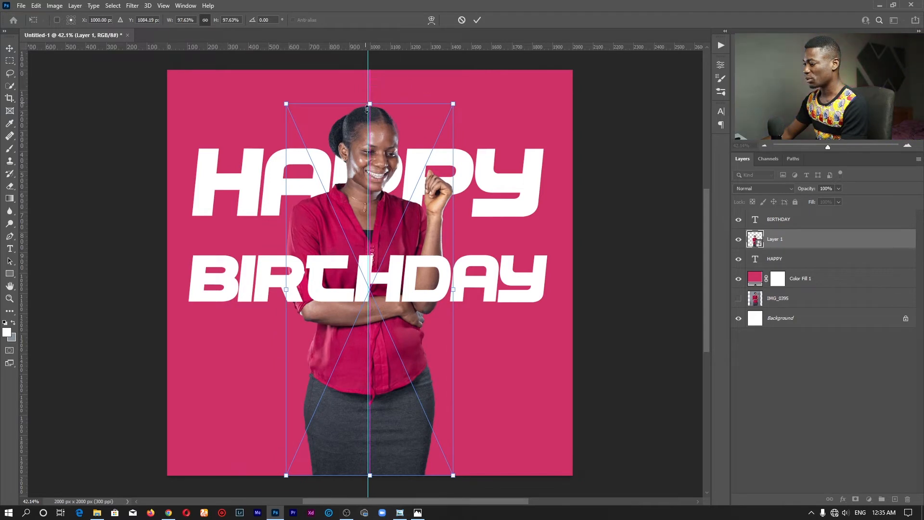
{"action": "left_click", "coordinate": [477, 20]}
Move "HAPPY" up behind the woman's face and raise "BIRTHDAY" closer beneath it, across her chest.
{"action": "key", "text": "z"}
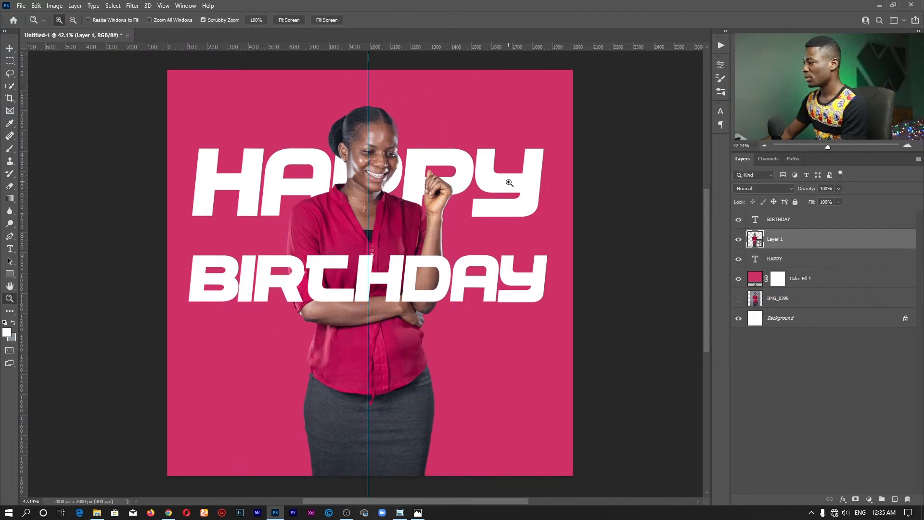
{"action": "key", "text": "v"}
{"action": "left_click_drag", "start_coordinate": [501, 186], "coordinate": [498, 163]}
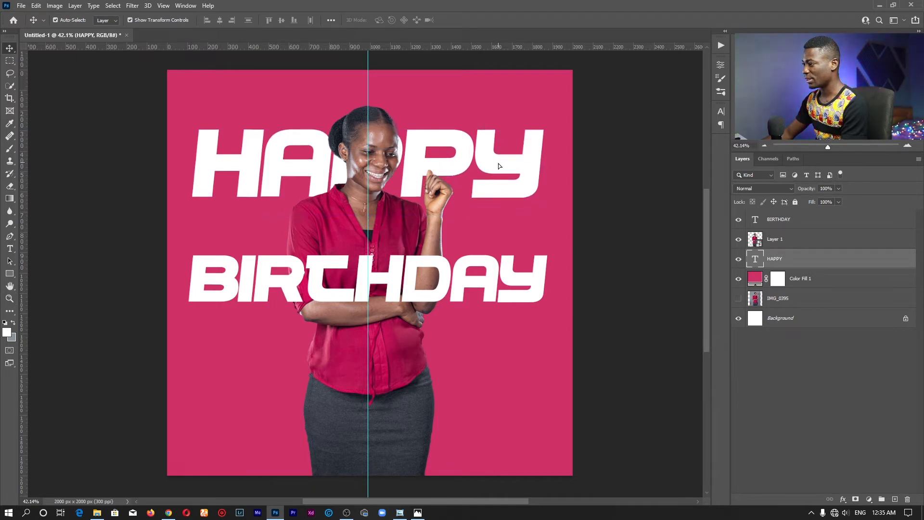
{"action": "left_click_drag", "start_coordinate": [412, 275], "coordinate": [407, 259]}
Nudge the "BIRTHDAY" text sideways so it is centred on the vertical guide.
{"action": "key", "text": "t"}
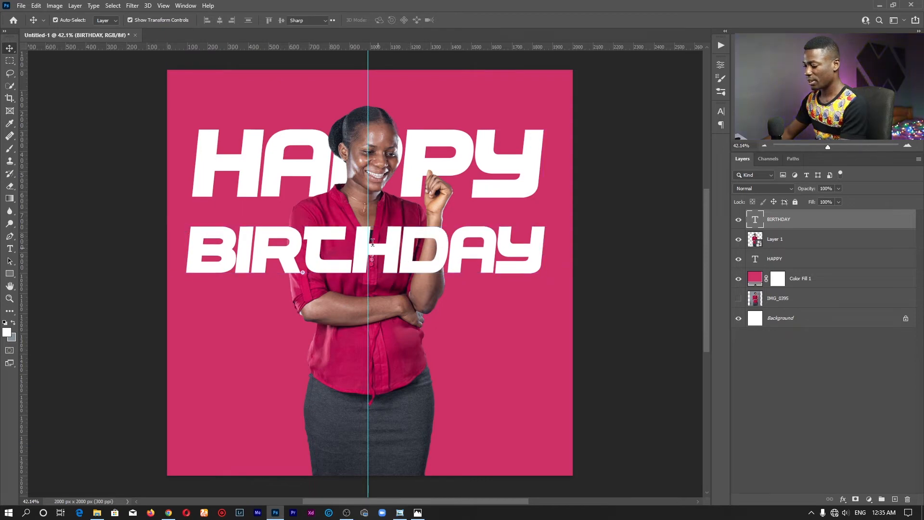
{"action": "left_click", "coordinate": [365, 262]}
{"action": "left_click_drag", "start_coordinate": [404, 311], "coordinate": [407, 310]}
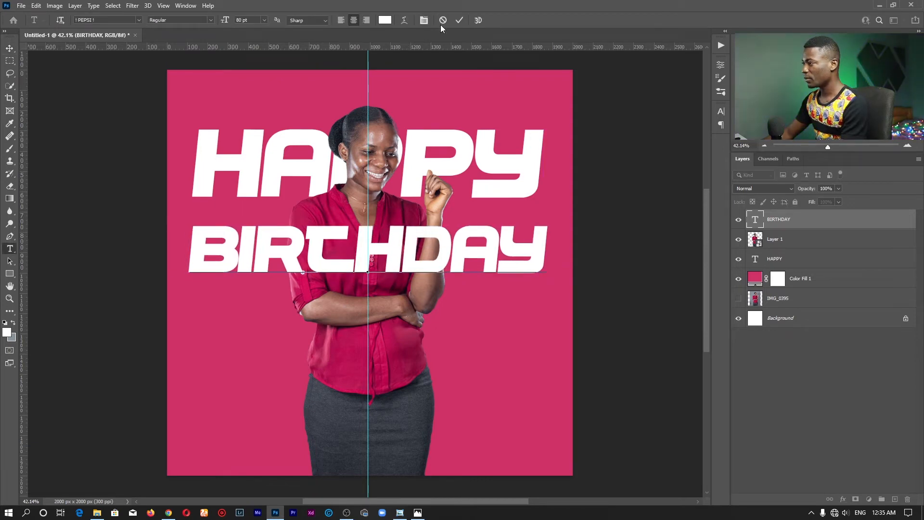
{"action": "left_click", "coordinate": [459, 21]}
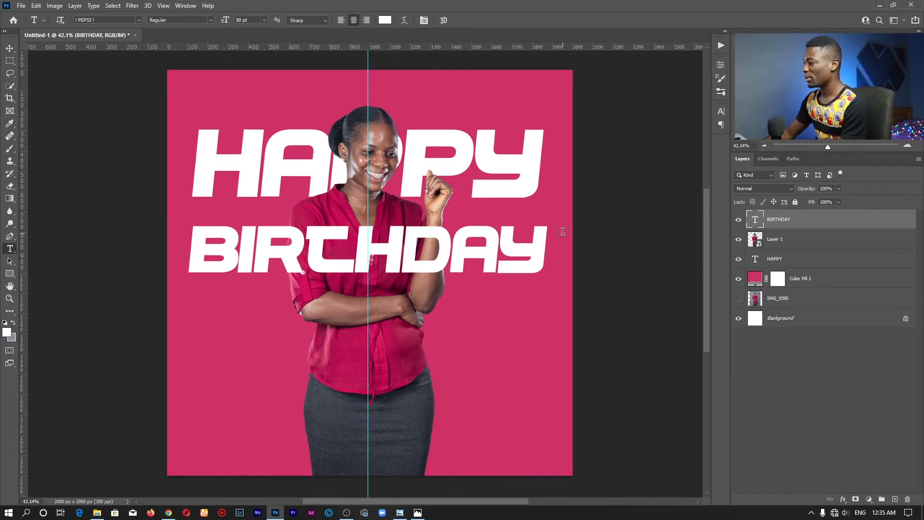
{"action": "left_click_drag", "start_coordinate": [192, 247], "coordinate": [548, 248]}
{"action": "left_click", "coordinate": [460, 20]}
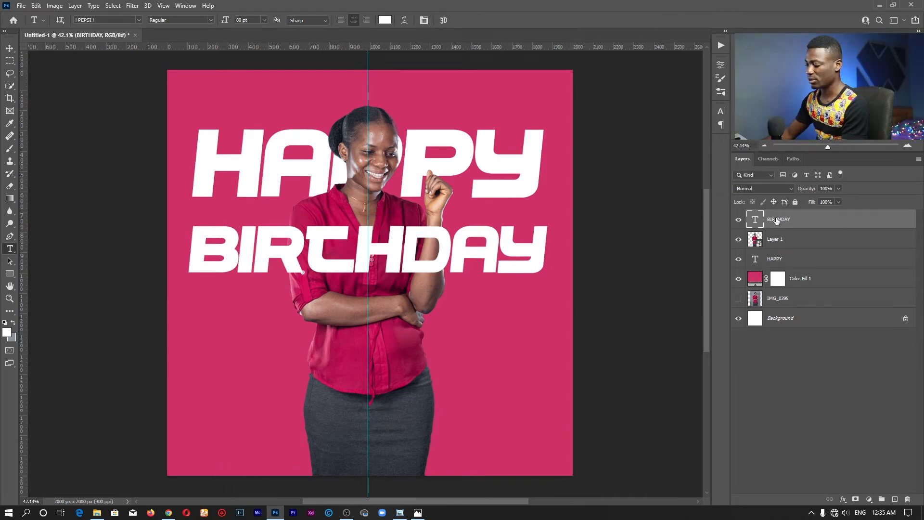
Duplicate the "BIRTHDAY" text layer, keeping a single copy above the original and deleting the extra second copy.
{"action": "key", "text": "ctrl+j"}
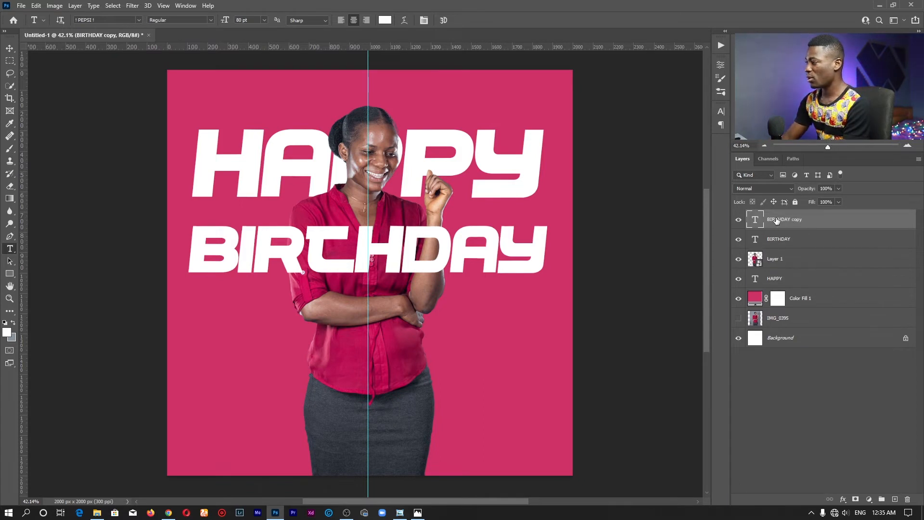
{"action": "left_click_drag", "start_coordinate": [781, 219], "coordinate": [892, 496]}
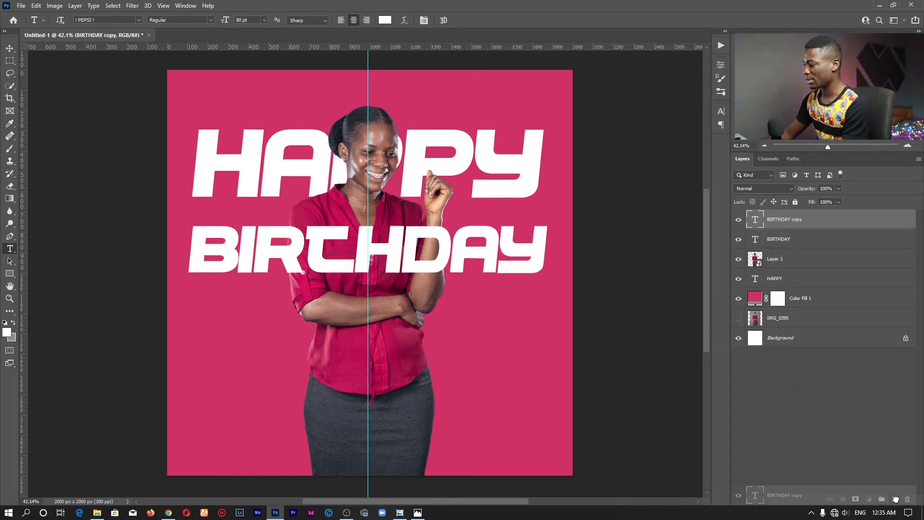
{"action": "left_click_drag", "start_coordinate": [896, 499], "coordinate": [895, 499]}
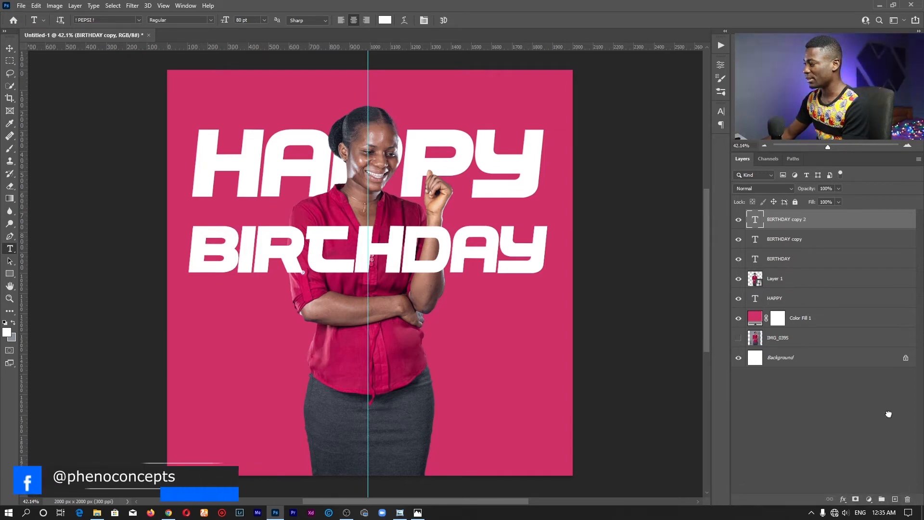
{"action": "key", "text": "Delete"}
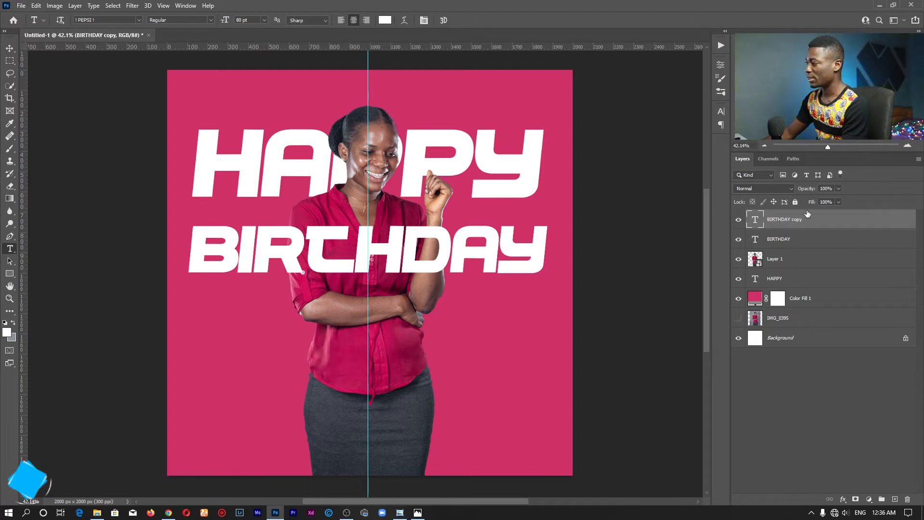
Set the "BIRTHDAY copy" layer's fill to 0% and hide the original "BIRTHDAY" layer.
{"action": "left_click_drag", "start_coordinate": [811, 204], "coordinate": [685, 202]}
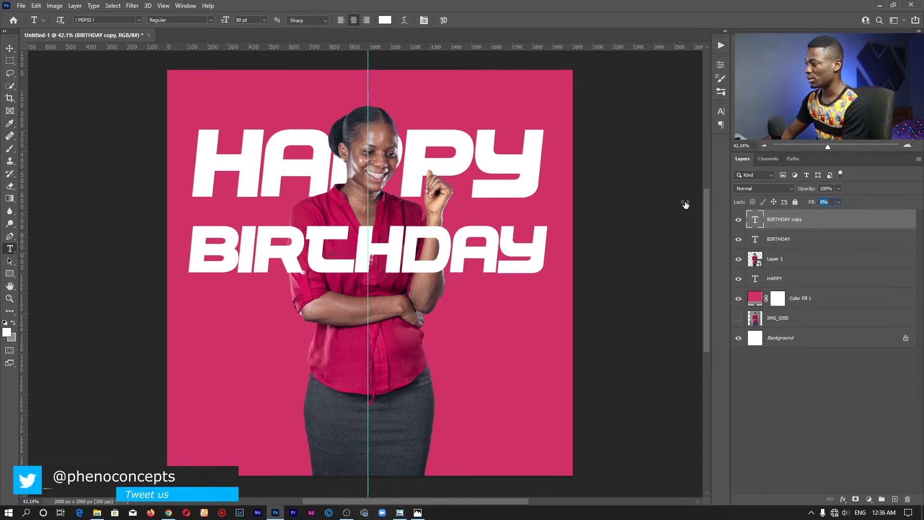
{"action": "left_click", "coordinate": [739, 241]}
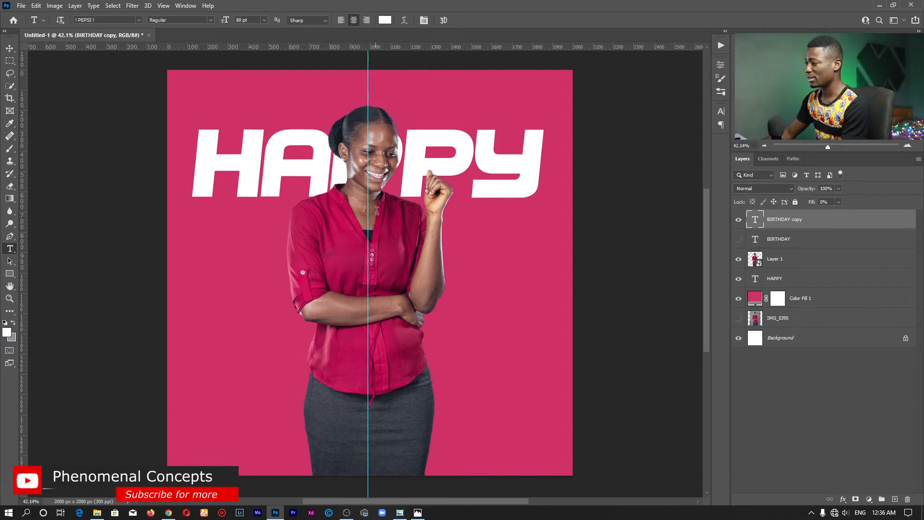
Add a white 5 px Stroke effect positioned Inside to the "BIRTHDAY copy" layer and collapse its effects list.
{"action": "left_click_drag", "start_coordinate": [812, 203], "coordinate": [737, 204]}
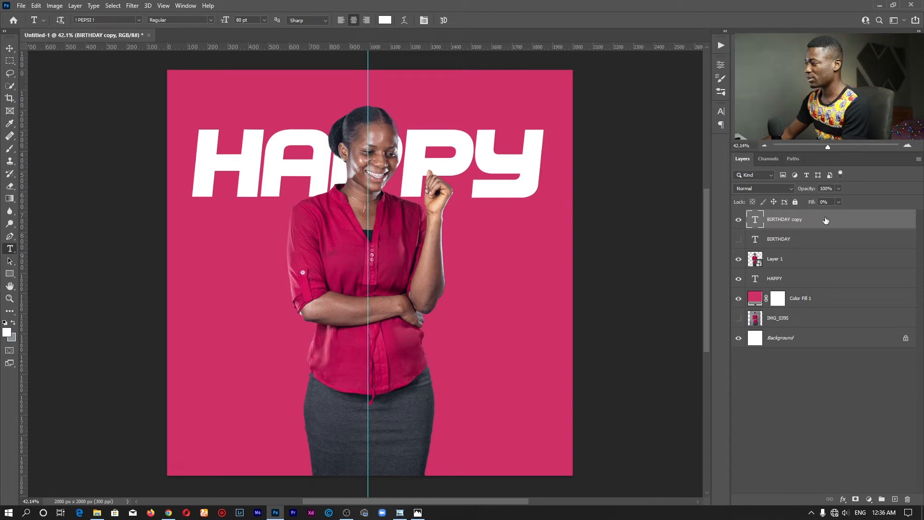
{"action": "left_click", "coordinate": [843, 499]}
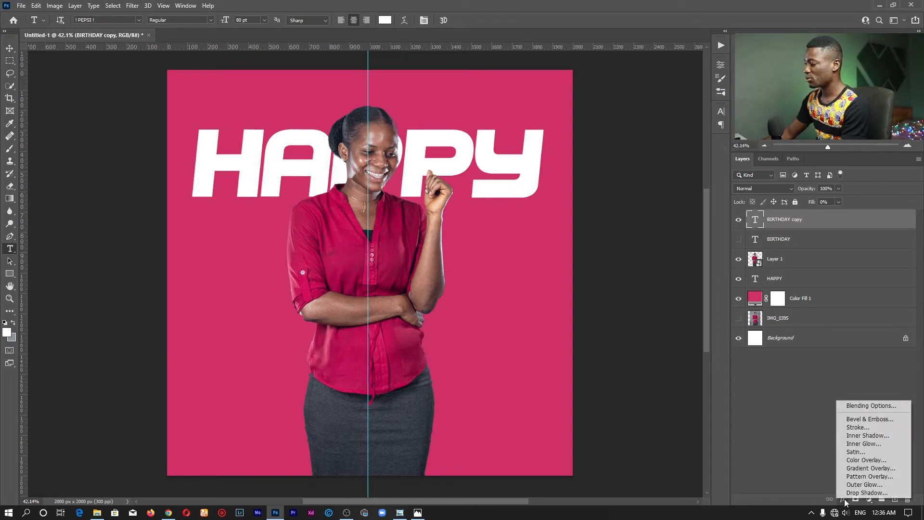
{"action": "left_click", "coordinate": [855, 427]}
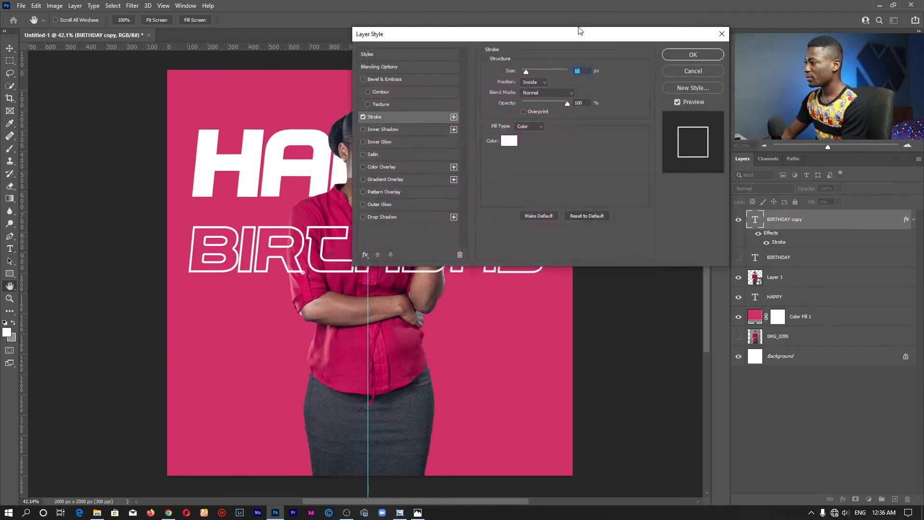
{"action": "left_click_drag", "start_coordinate": [583, 36], "coordinate": [582, 32]}
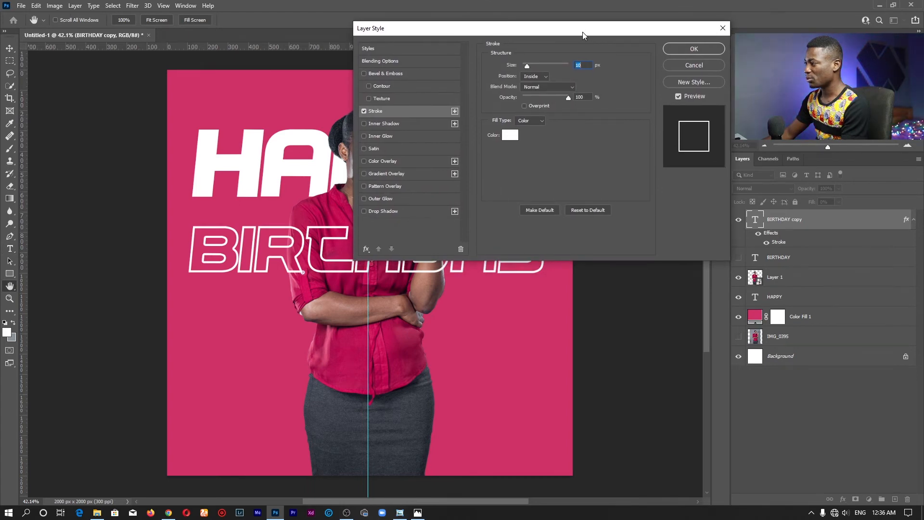
{"action": "mouse_move", "coordinate": [524, 65]}
{"action": "left_mouse_down"}
{"action": "mouse_move", "coordinate": [531, 65]}
{"action": "mouse_move", "coordinate": [513, 65]}
{"action": "left_mouse_up"}
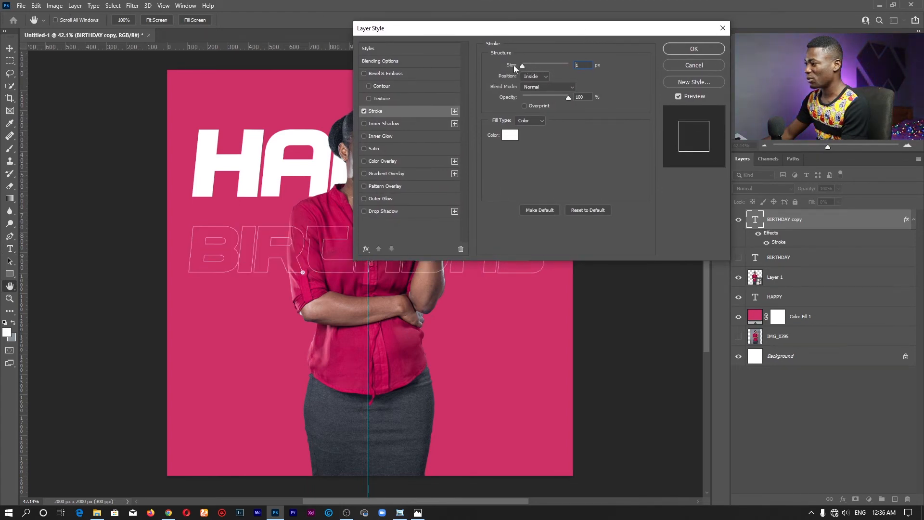
{"action": "left_click", "coordinate": [539, 78]}
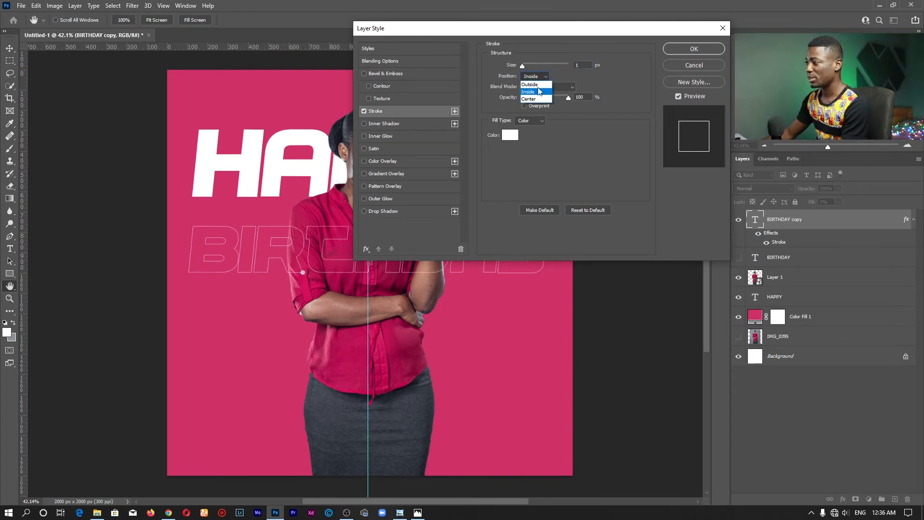
{"action": "left_click", "coordinate": [537, 92]}
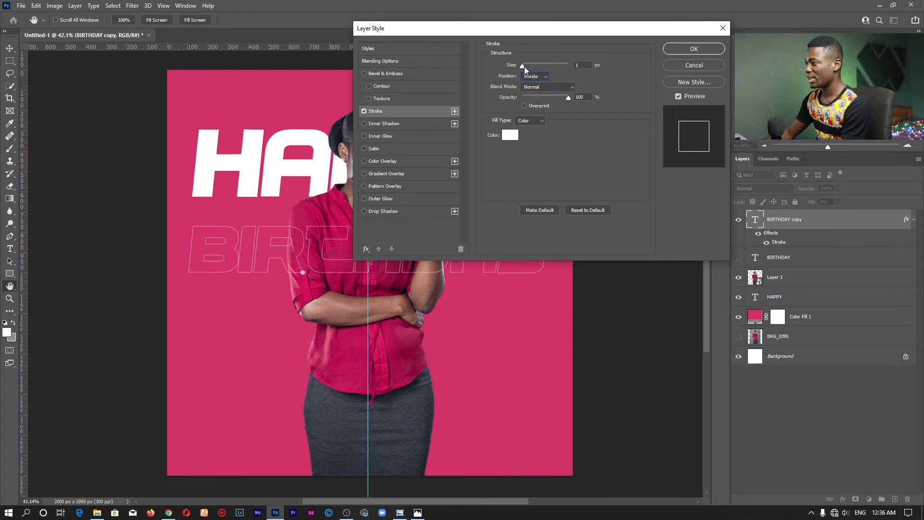
{"action": "left_click_drag", "start_coordinate": [524, 66], "coordinate": [524, 65]}
{"action": "type", "text": "54"}
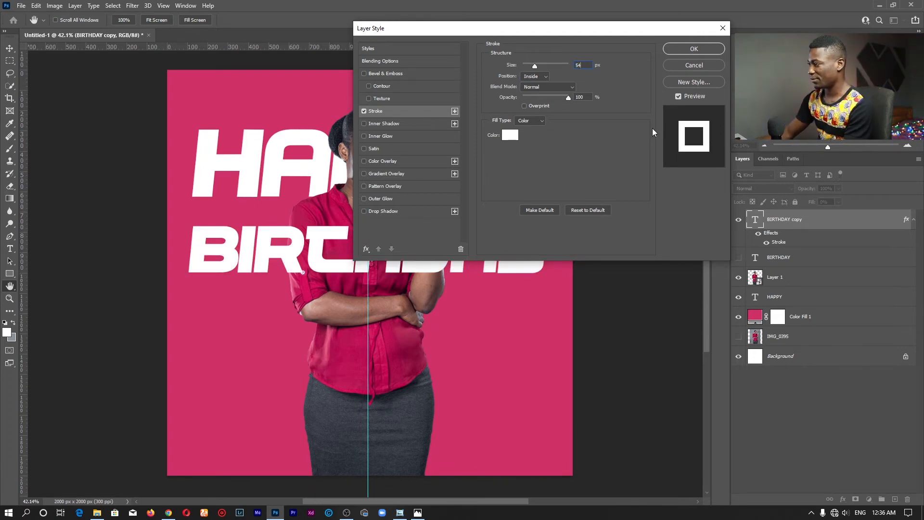
{"action": "key", "text": "BackSpace"}
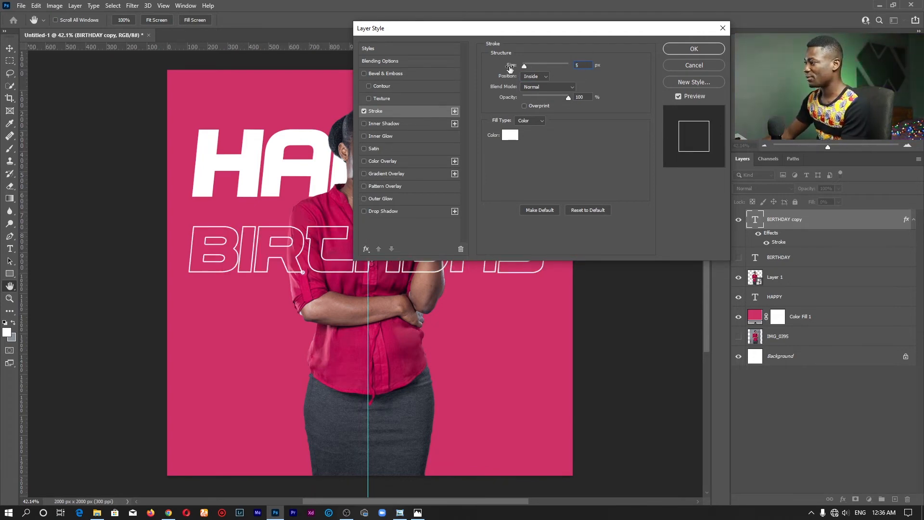
{"action": "left_click_drag", "start_coordinate": [552, 97], "coordinate": [588, 98]}
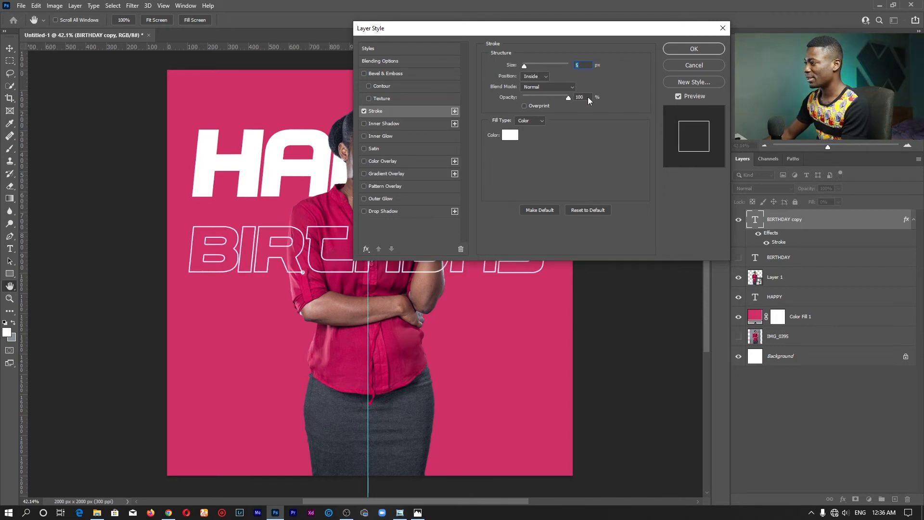
{"action": "left_click", "coordinate": [680, 50]}
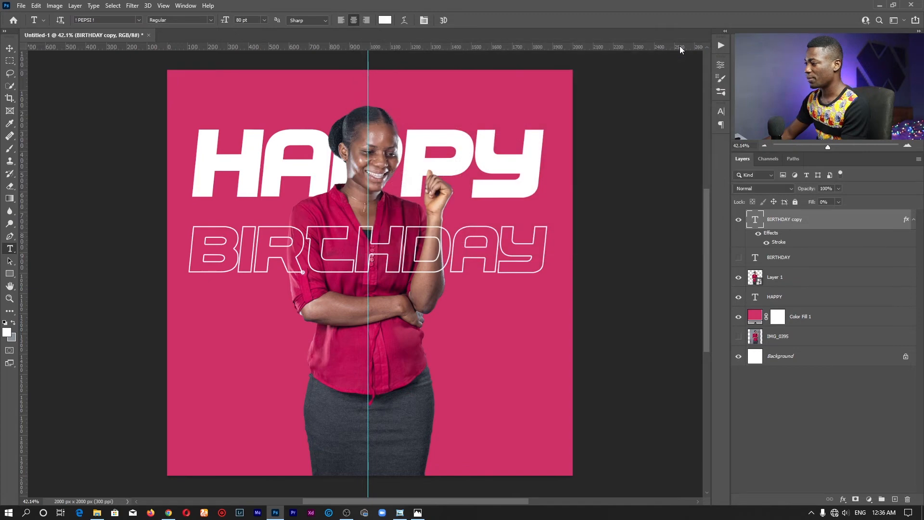
{"action": "left_click", "coordinate": [914, 222]}
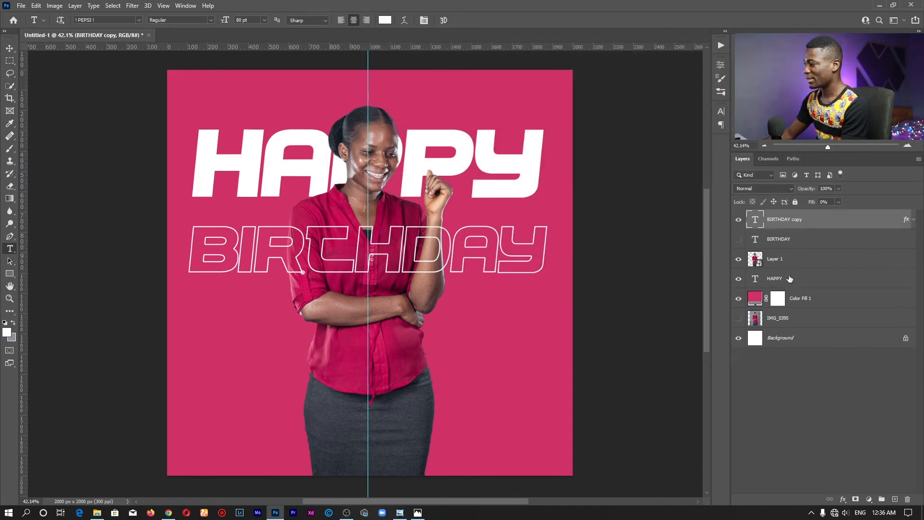
Show the original "BIRTHDAY" layer again and check the lettering over the woman's chest up close.
{"action": "left_click", "coordinate": [738, 241]}
{"action": "key", "text": "z"}
{"action": "left_click_drag", "start_coordinate": [365, 248], "coordinate": [415, 241]}
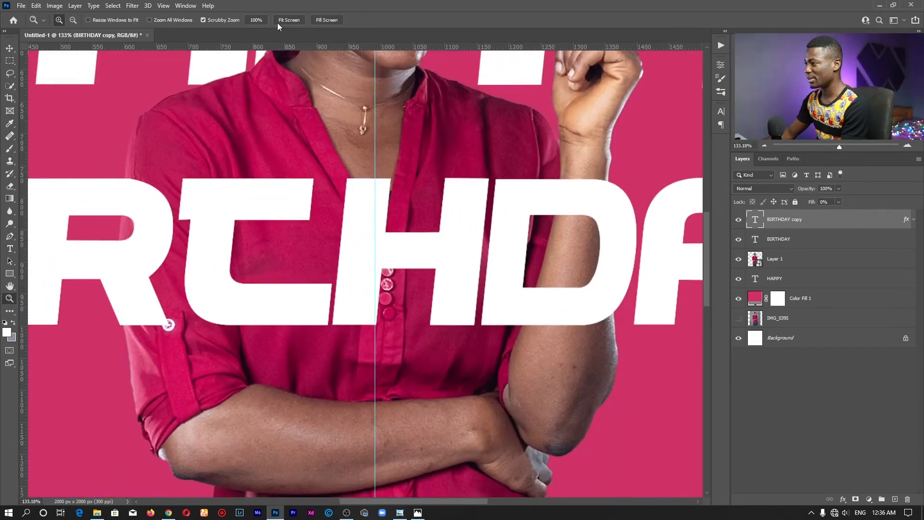
{"action": "left_click", "coordinate": [291, 19]}
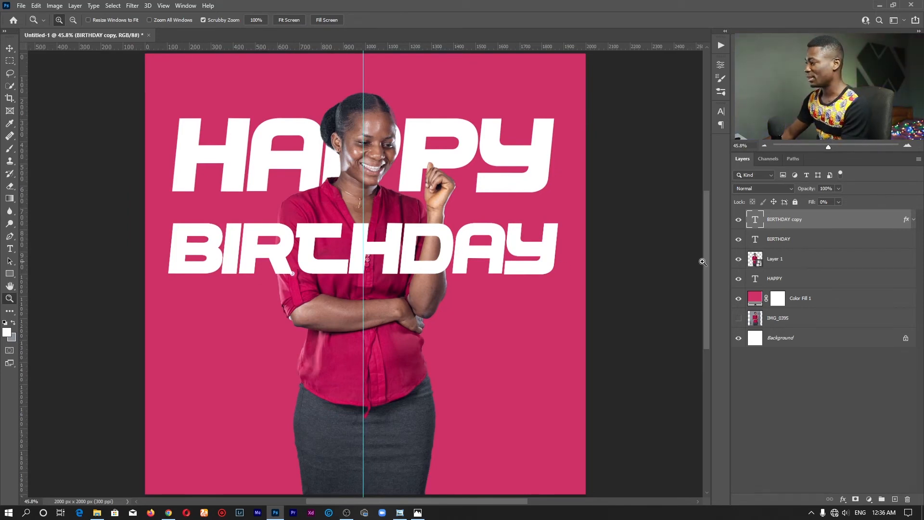
Compare the outlined and solid "BIRTHDAY" layers and the cut-out woman by toggling each layer's visibility off and on.
{"action": "left_click", "coordinate": [739, 220]}
{"action": "left_click", "coordinate": [738, 241]}
{"action": "left_click", "coordinate": [739, 220]}
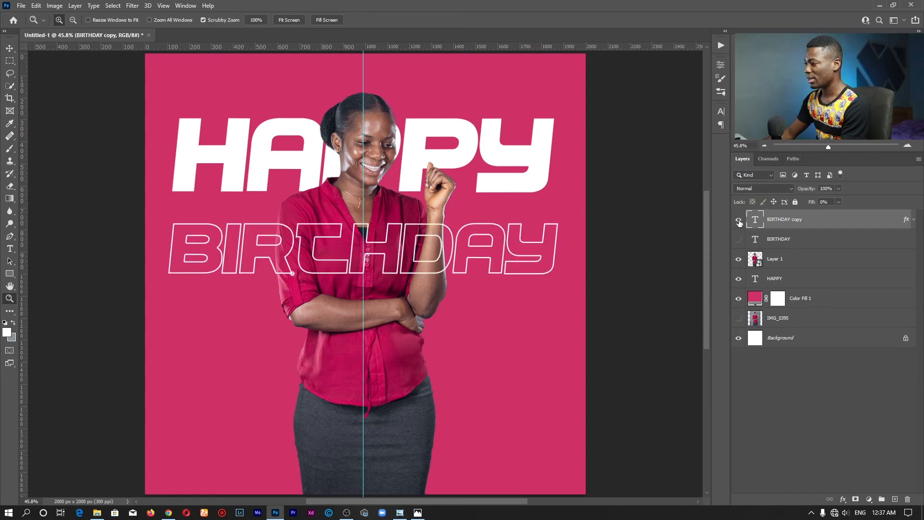
{"action": "left_click", "coordinate": [739, 221]}
{"action": "left_click", "coordinate": [738, 239]}
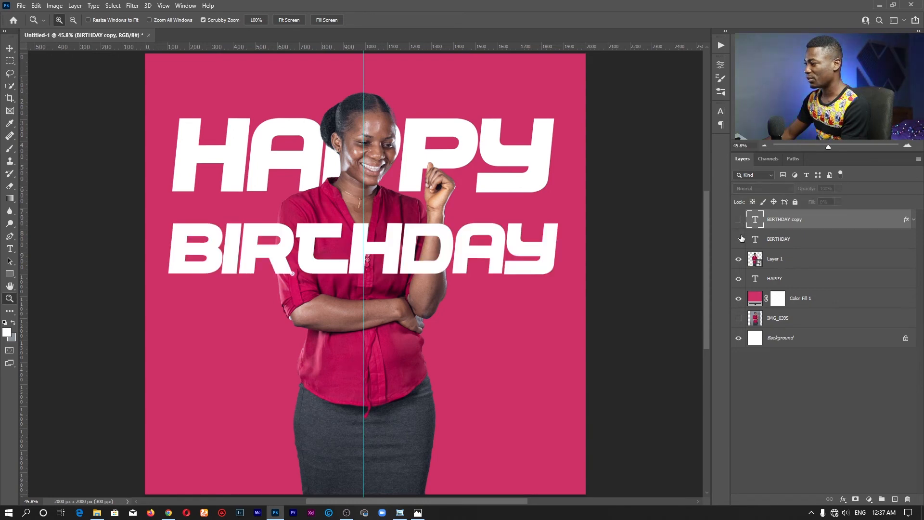
{"action": "left_click", "coordinate": [740, 239]}
{"action": "left_click_drag", "start_coordinate": [739, 239], "coordinate": [738, 220]}
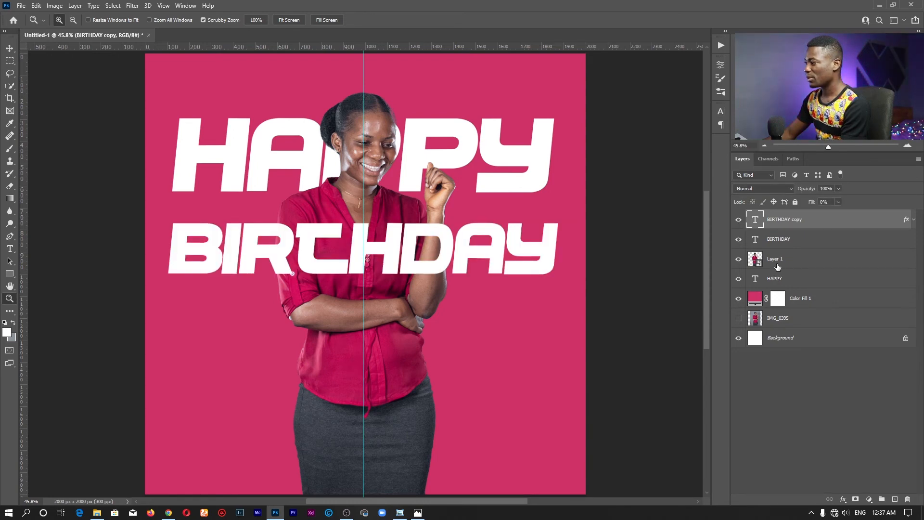
{"action": "left_click", "coordinate": [754, 260]}
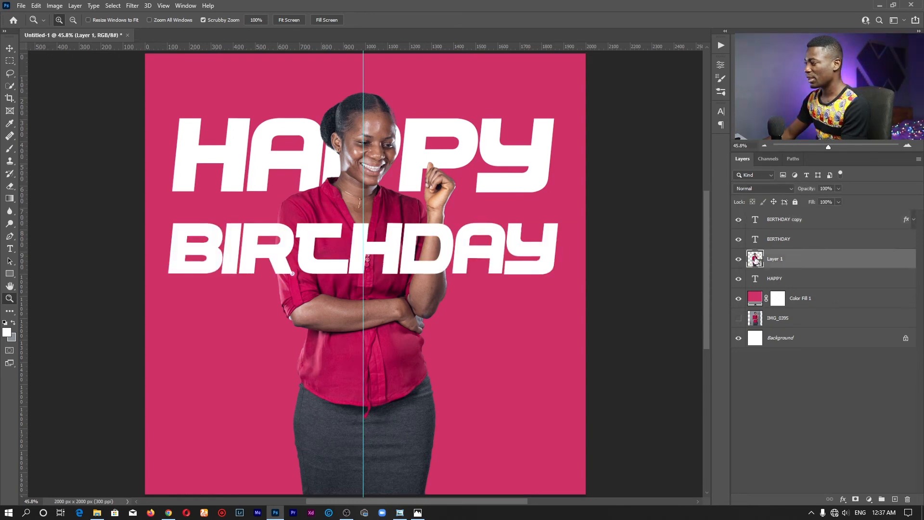
{"action": "left_click", "coordinate": [739, 260]}
{"action": "left_click", "coordinate": [739, 260]}
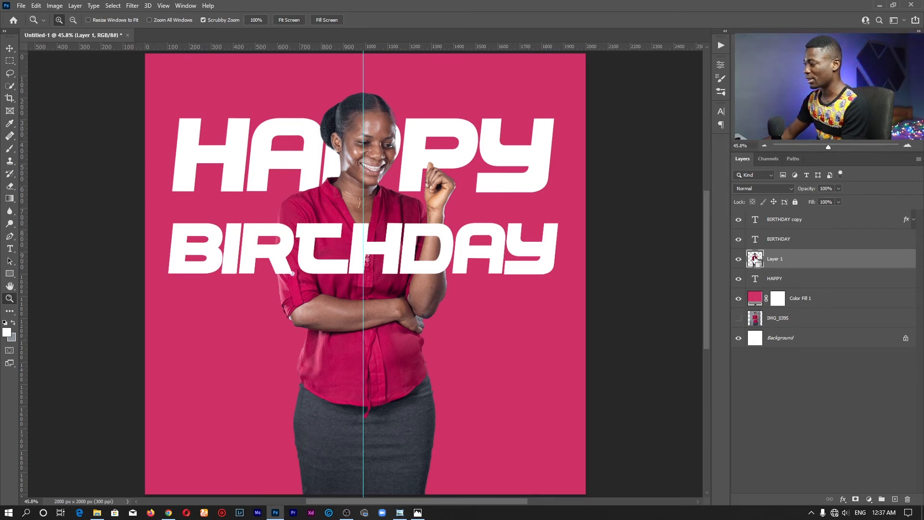
{"action": "left_click", "coordinate": [756, 260], "text": "ctrl"}
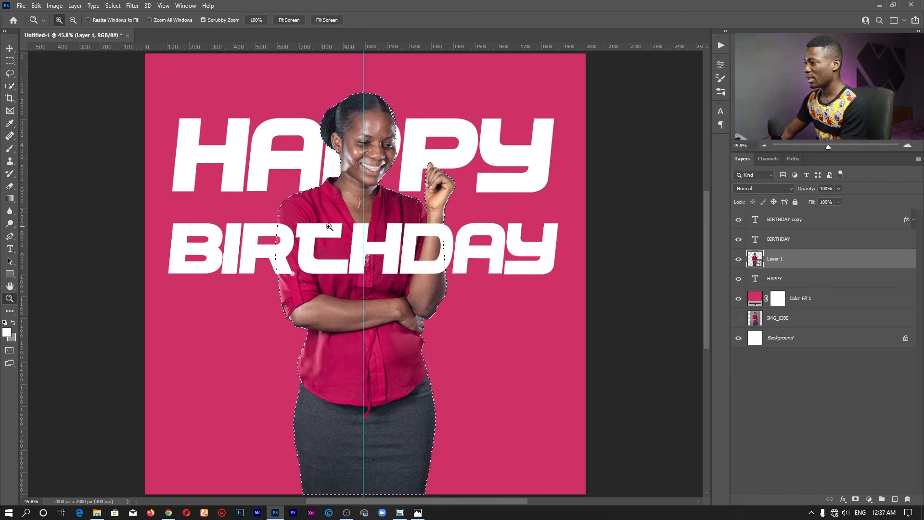
{"action": "left_click", "coordinate": [756, 241], "text": "ctrl"}
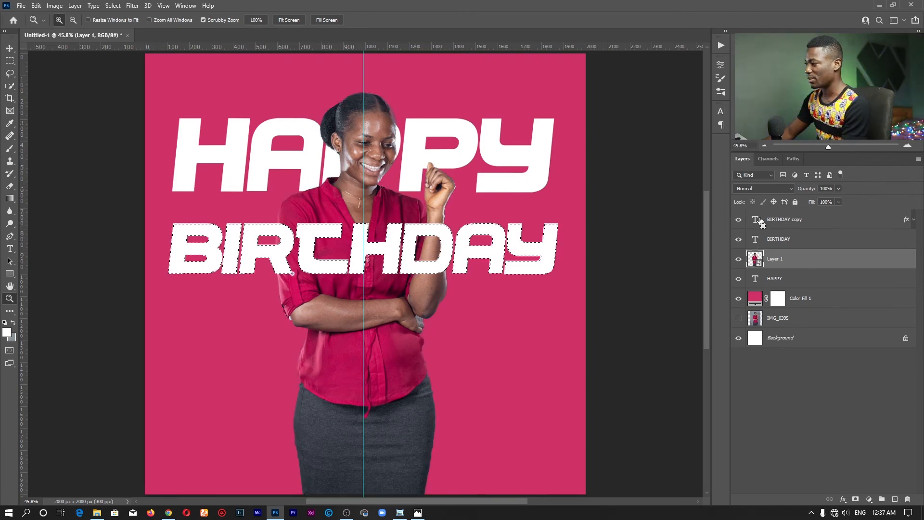
{"action": "left_click", "coordinate": [756, 278], "text": "ctrl"}
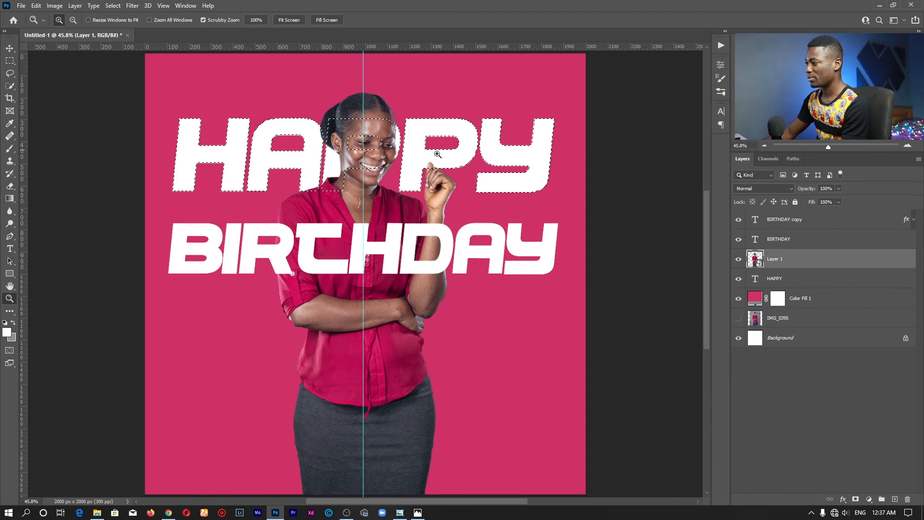
{"action": "key", "text": "ctrl+d"}
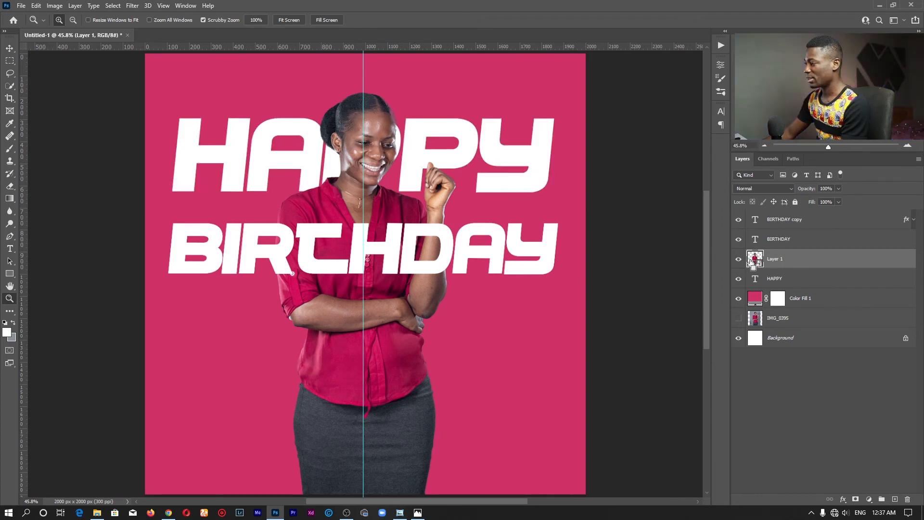
Load the woman's silhouette from Layer 1 as a selection, mask the "BIRTHDAY copy" layer with it, and check the masked outline.
{"action": "left_click", "coordinate": [755, 260], "text": "ctrl"}
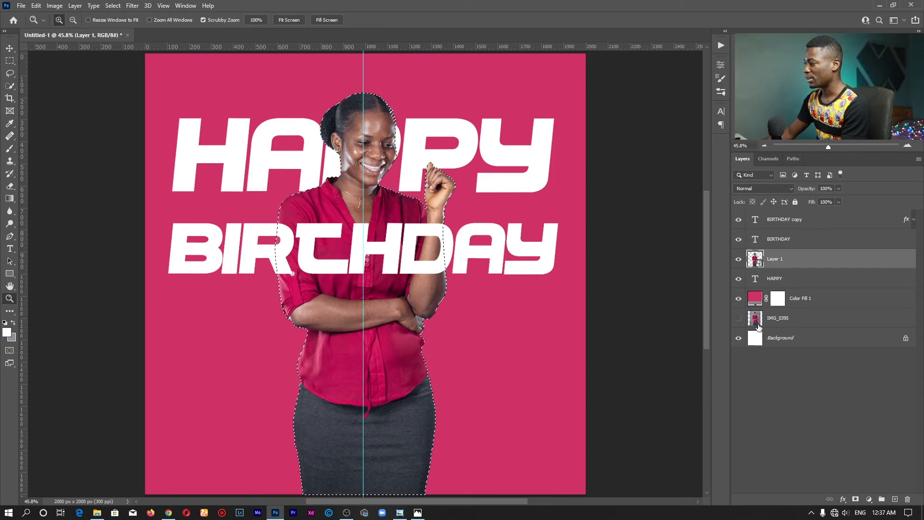
{"action": "left_click", "coordinate": [787, 224]}
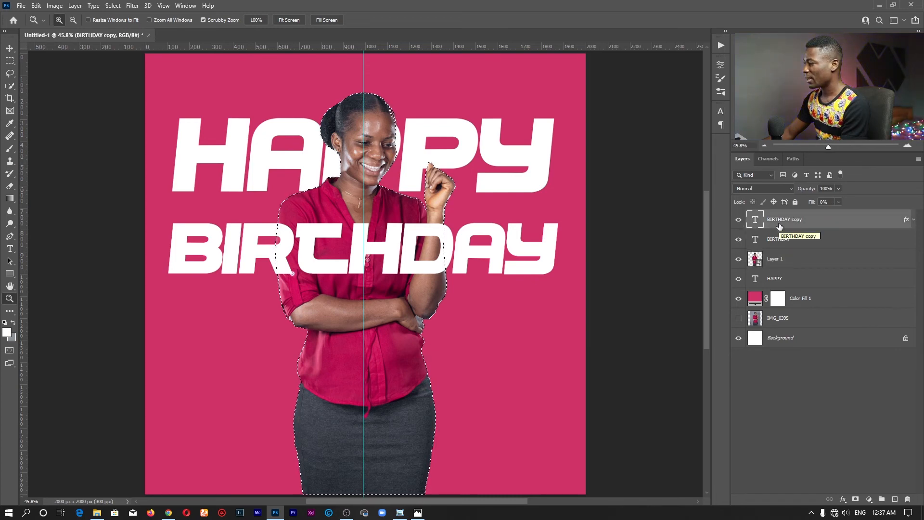
{"action": "left_click", "coordinate": [856, 500]}
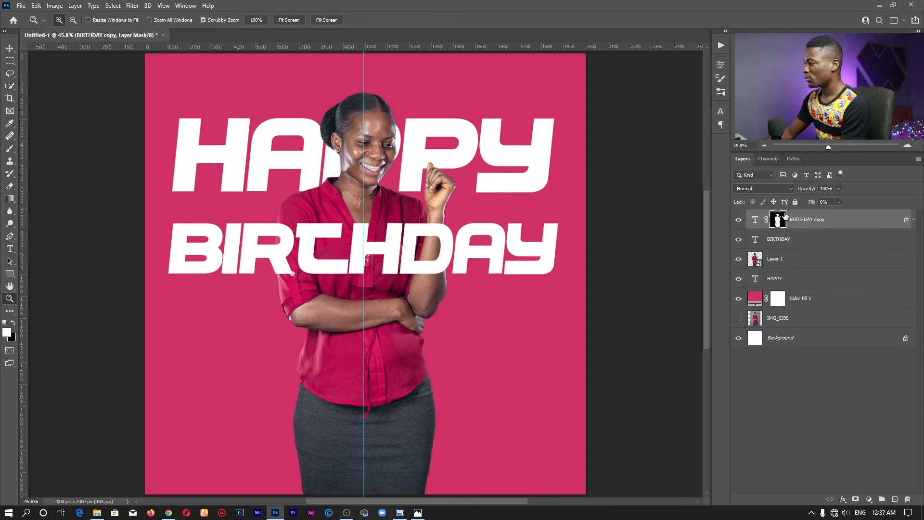
{"action": "left_click", "coordinate": [743, 240]}
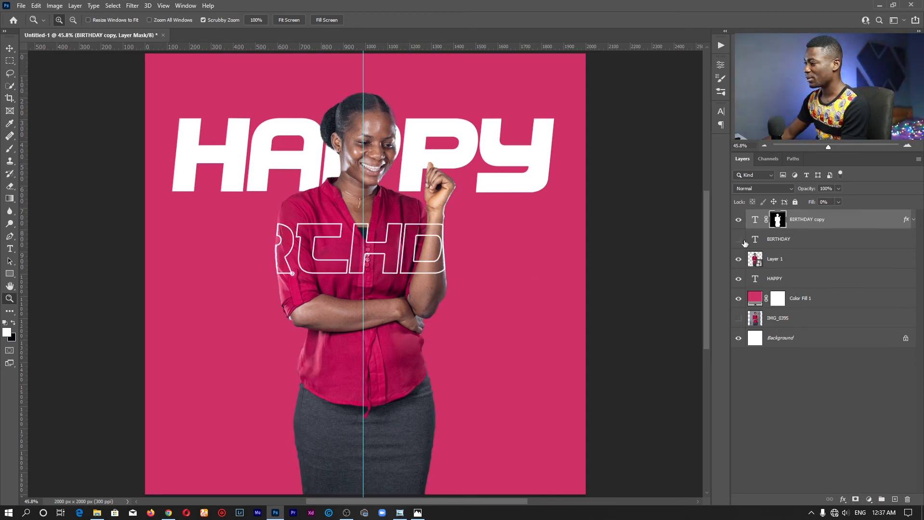
{"action": "left_click", "coordinate": [740, 240]}
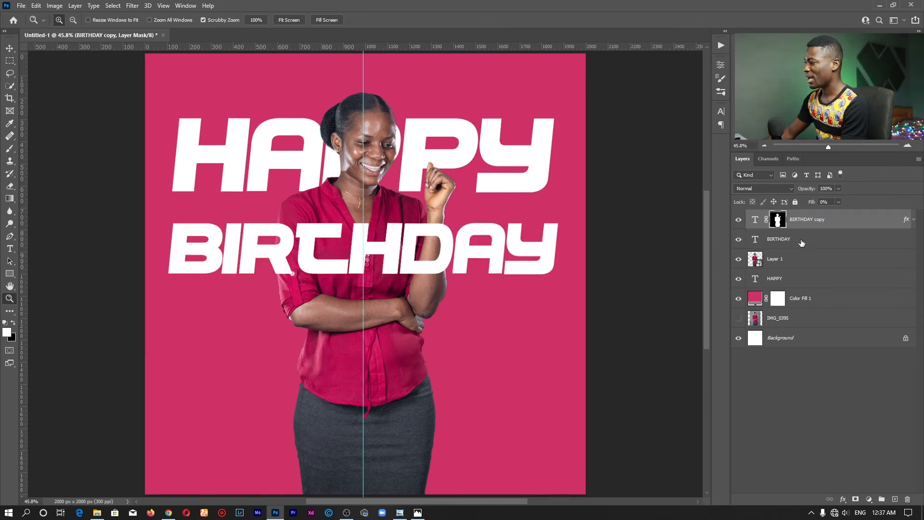
Move Layer 1 above the solid "BIRTHDAY" layer, directly below the masked "BIRTHDAY copy", and select the copy.
{"action": "left_click_drag", "start_coordinate": [795, 254], "coordinate": [798, 233]}
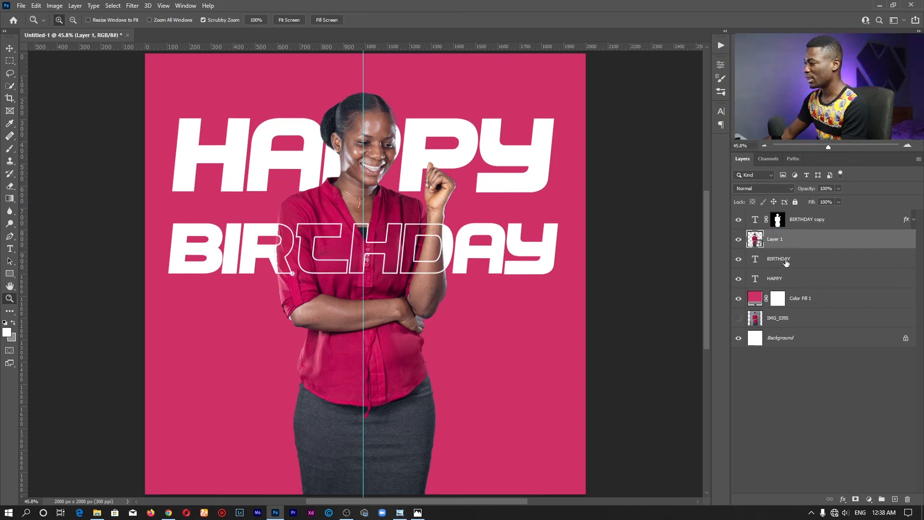
{"action": "left_click", "coordinate": [786, 260]}
{"action": "left_click", "coordinate": [808, 220]}
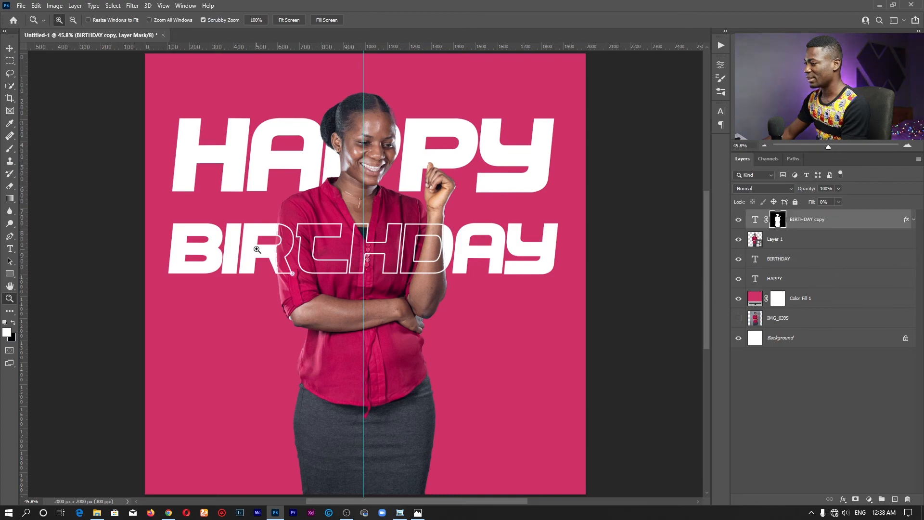
Examine up close where the solid "BIRTHDAY" letters meet the outlined ones at the woman's arms, and review the whole flyer.
{"action": "left_click_drag", "start_coordinate": [260, 248], "coordinate": [316, 232]}
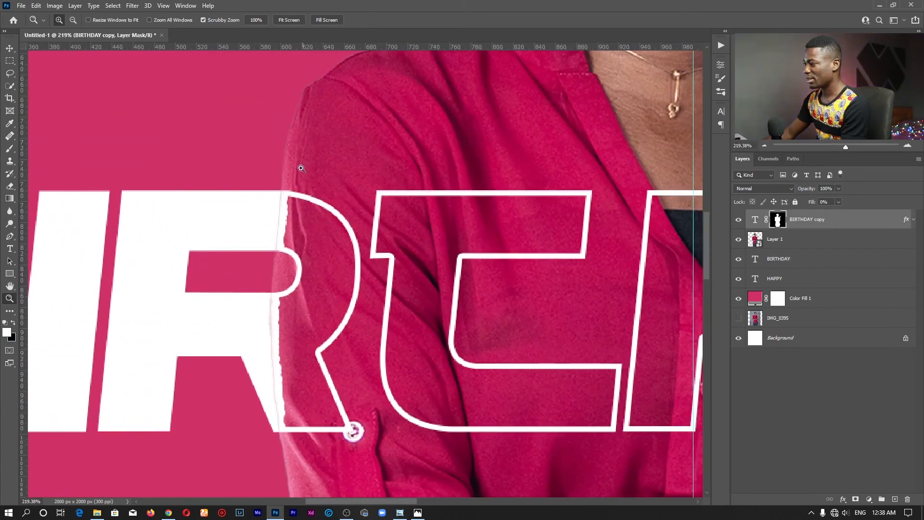
{"action": "left_click_drag", "start_coordinate": [407, 298], "coordinate": [306, 279]}
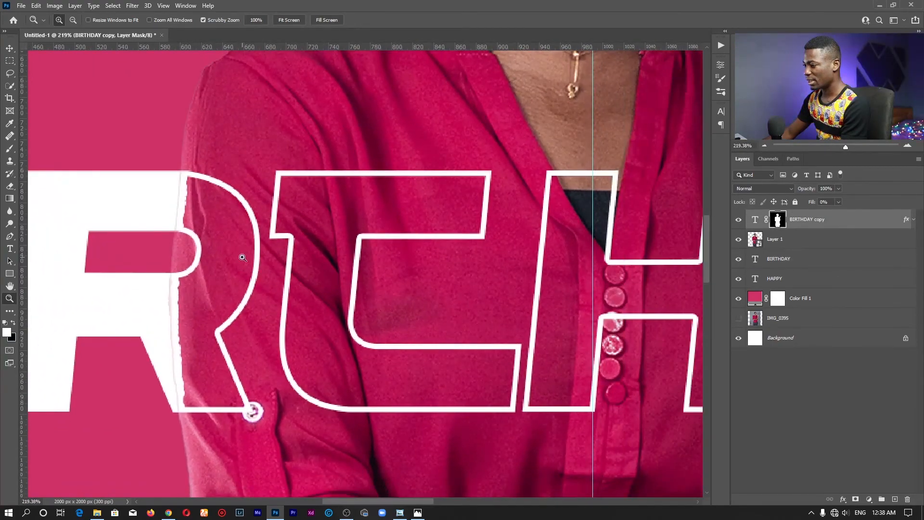
{"action": "scroll", "coordinate": [454, 247], "scroll_direction": "right", "scroll_amount": 10}
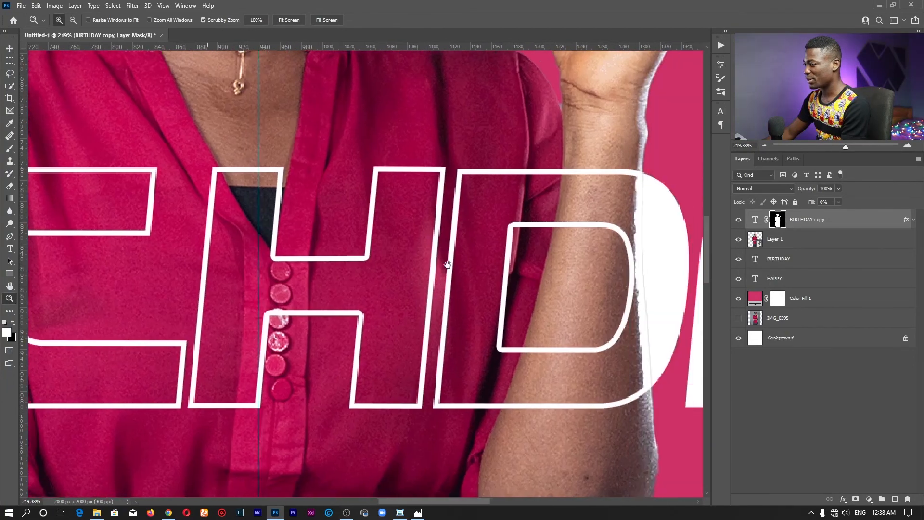
{"action": "left_click", "coordinate": [279, 20]}
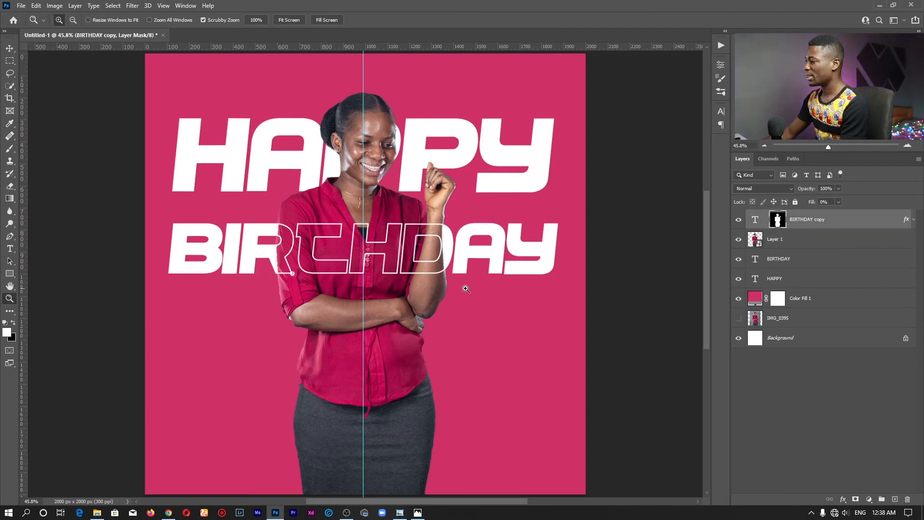
{"action": "left_click_drag", "start_coordinate": [441, 288], "coordinate": [321, 321]}
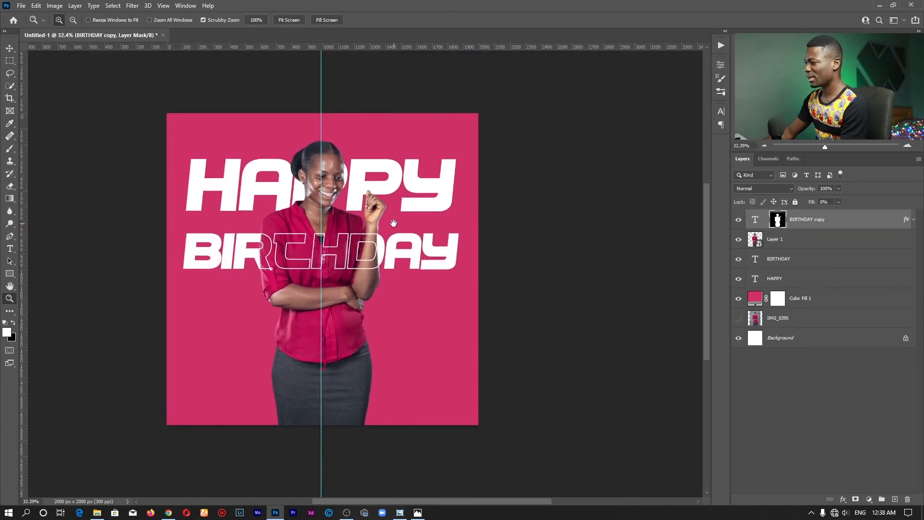
{"action": "left_click_drag", "start_coordinate": [360, 264], "coordinate": [367, 263]}
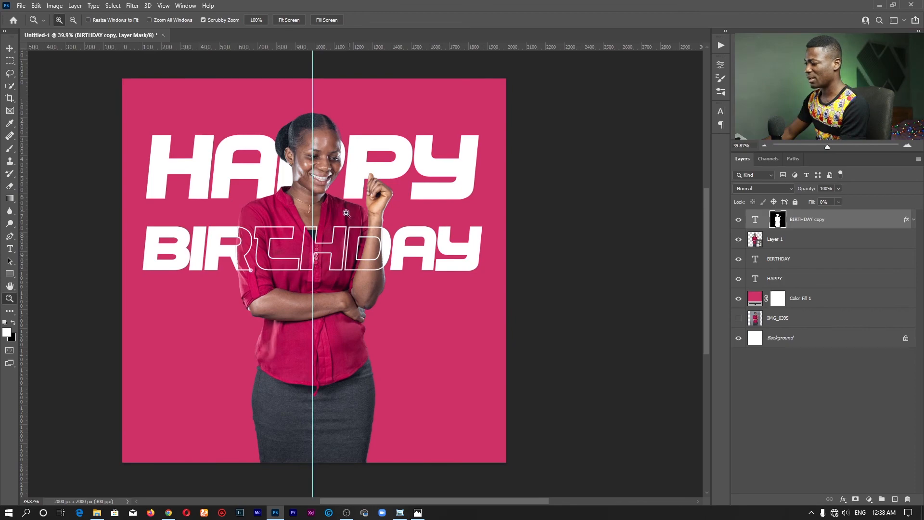
Look through the Pictures folder in File Explorer for flyer graphics and return to the Photoshop document.
{"action": "left_click", "coordinate": [97, 512]}
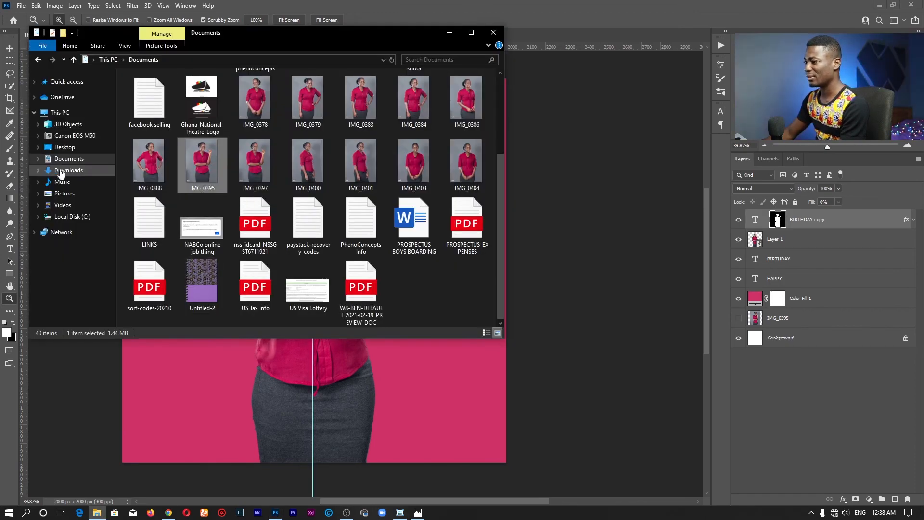
{"action": "left_click", "coordinate": [64, 193]}
{"action": "left_click", "coordinate": [471, 32]}
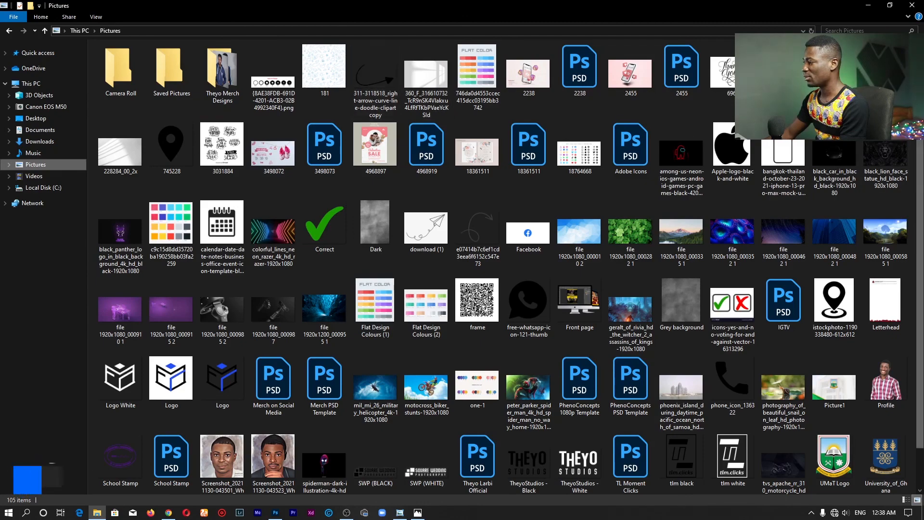
{"action": "scroll", "coordinate": [592, 108], "scroll_direction": "down", "scroll_amount": 1}
{"action": "scroll", "coordinate": [923, 192], "scroll_direction": "down", "scroll_amount": 2}
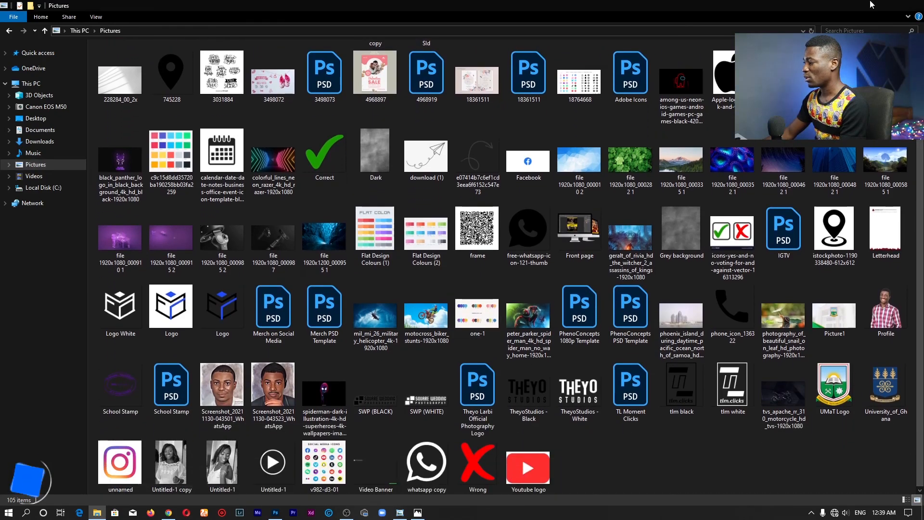
{"action": "left_click", "coordinate": [870, 4]}
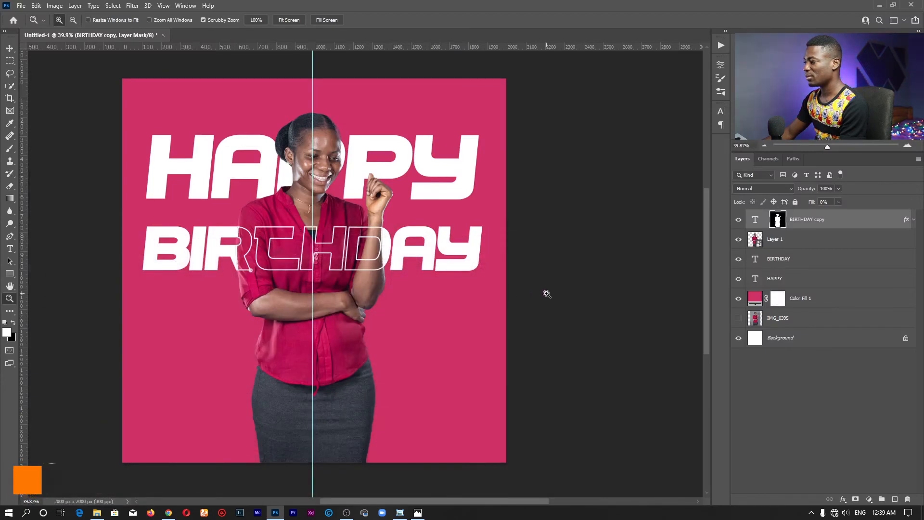